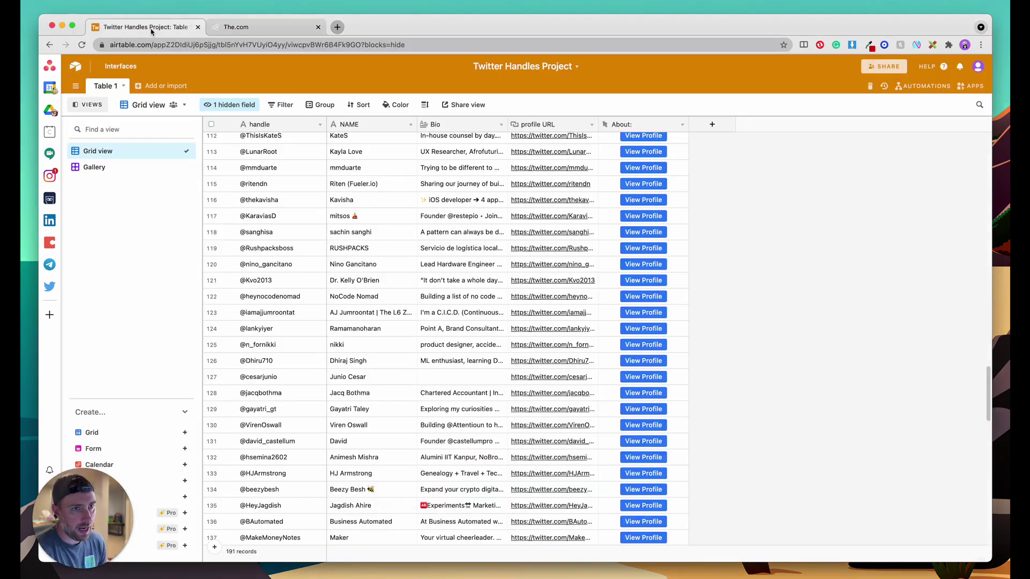
Scroll through the 191 records in the Airtable Twitter Handles grid.
click(142, 27)
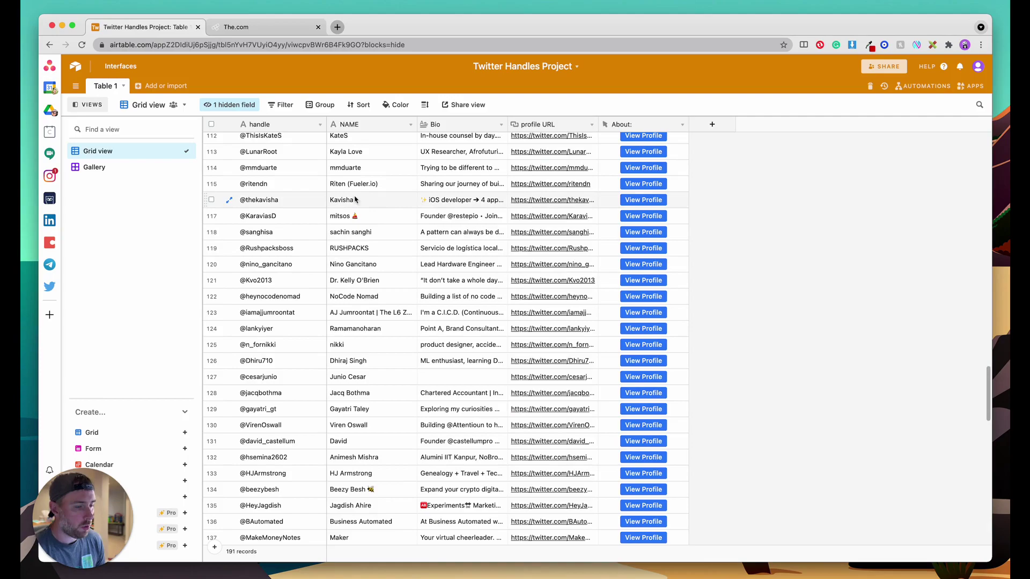
scroll(378, 209, up, 10)
scroll(379, 215, up, 15)
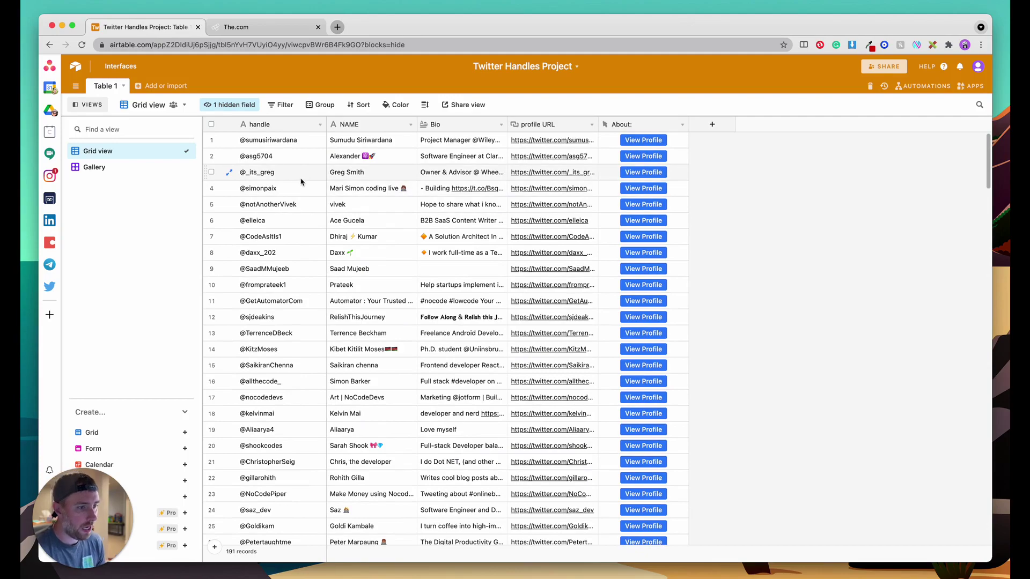
scroll(466, 202, down, 10)
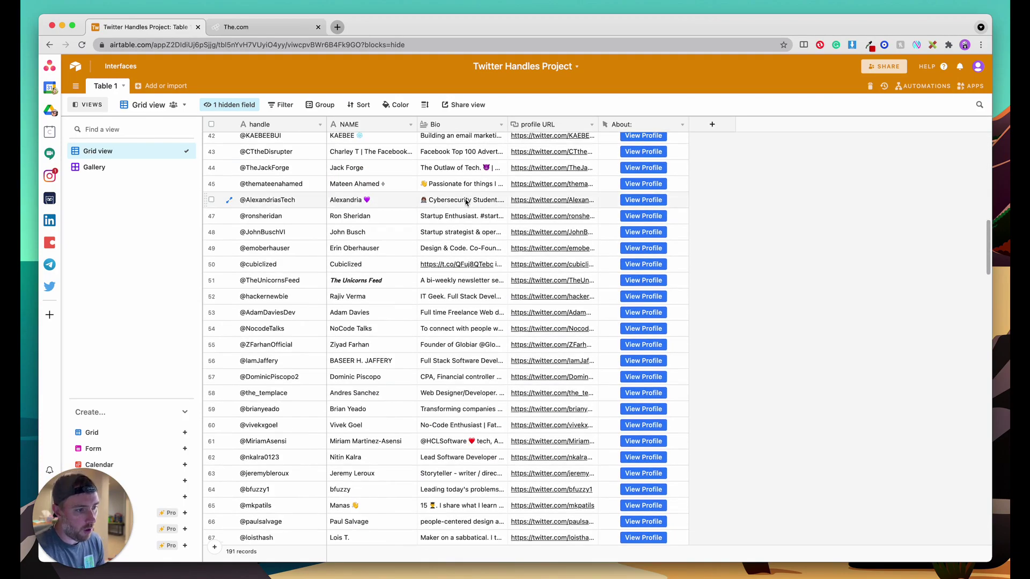
scroll(466, 202, down, 20)
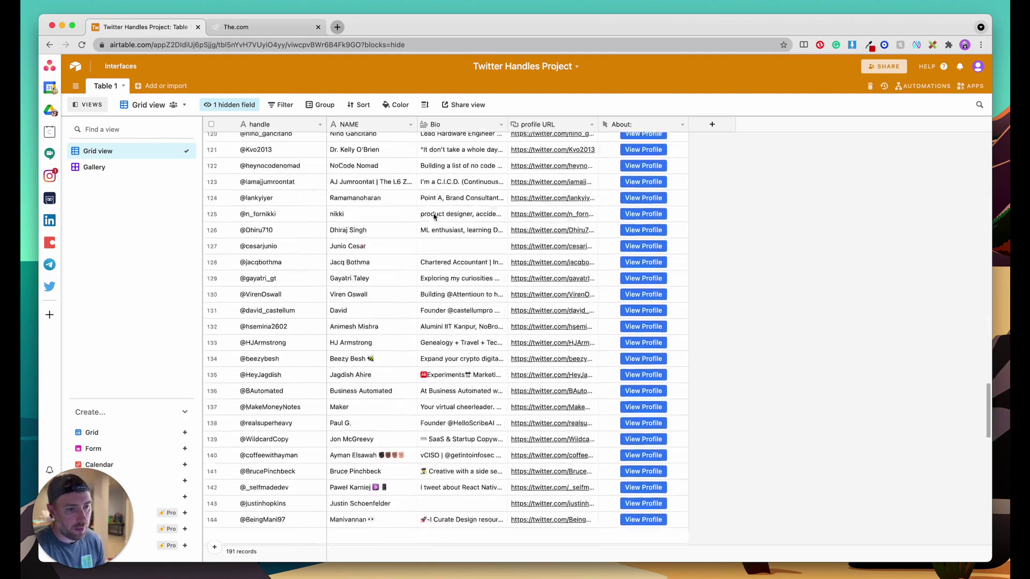
scroll(434, 216, down, 15)
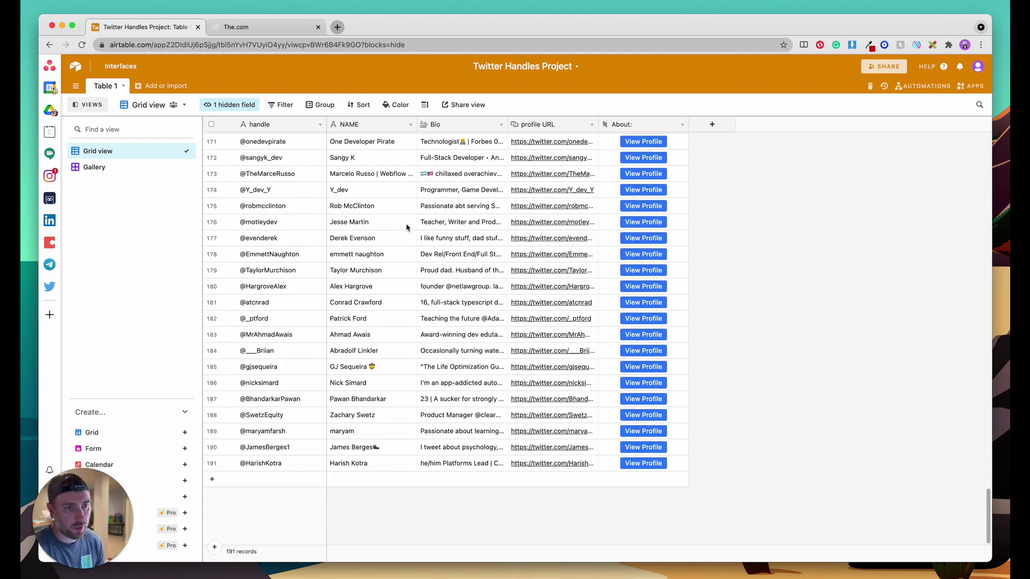
scroll(406, 227, up, 20)
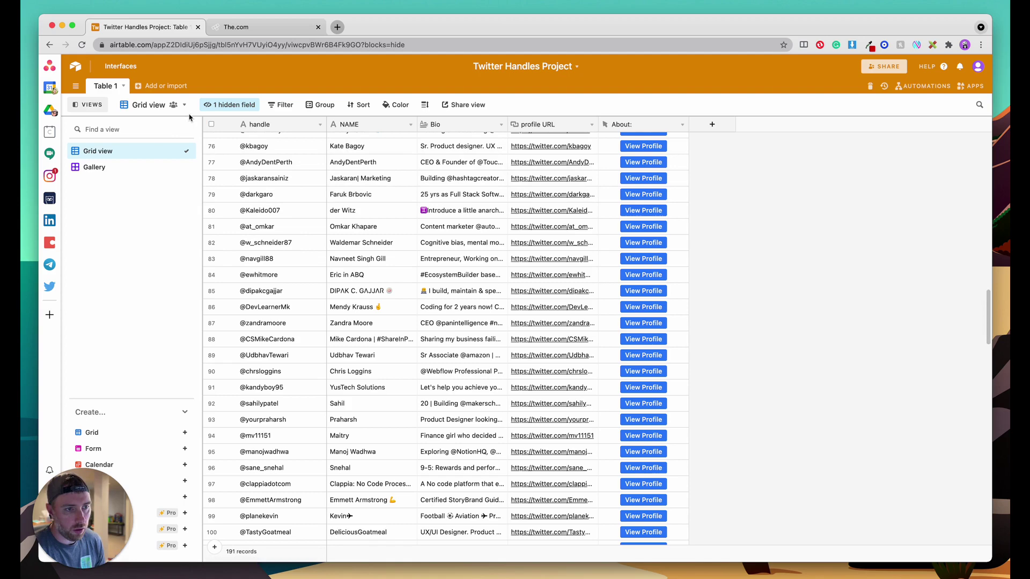
scroll(207, 220, up, 8)
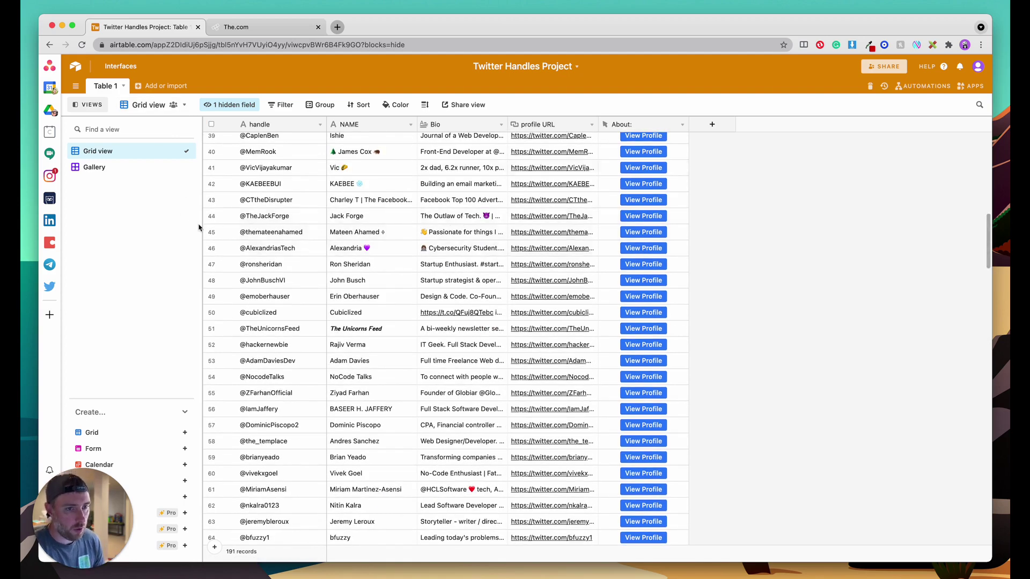
Switch to Gallery and back to Grid view, then open the Grid view options with Download CSV.
click(131, 168)
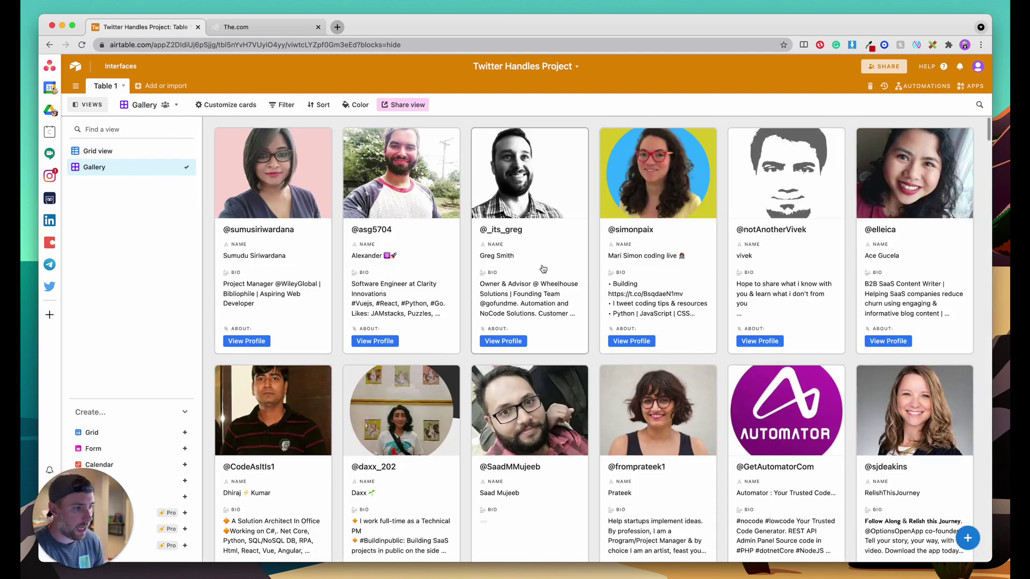
click(117, 152)
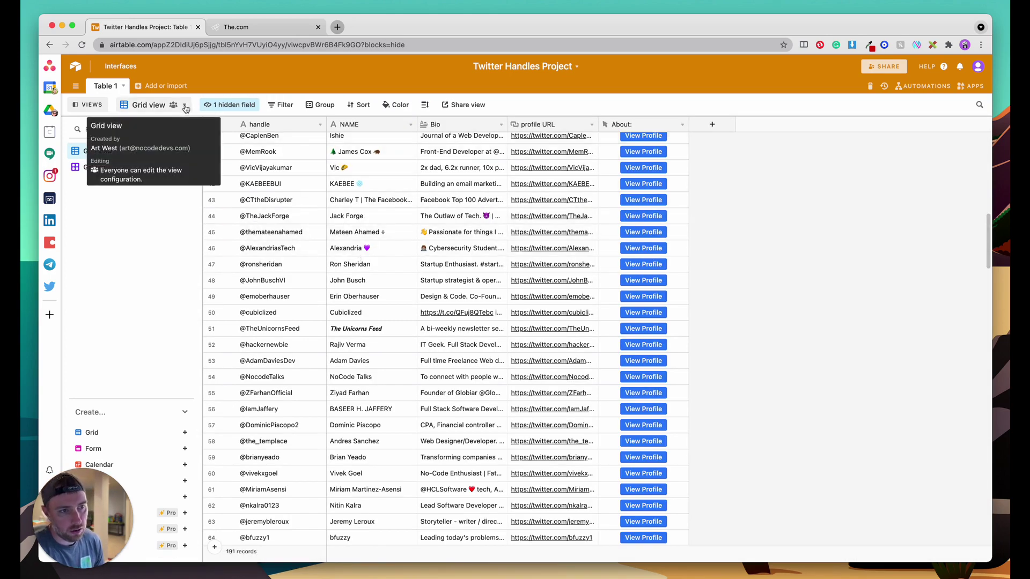
click(185, 108)
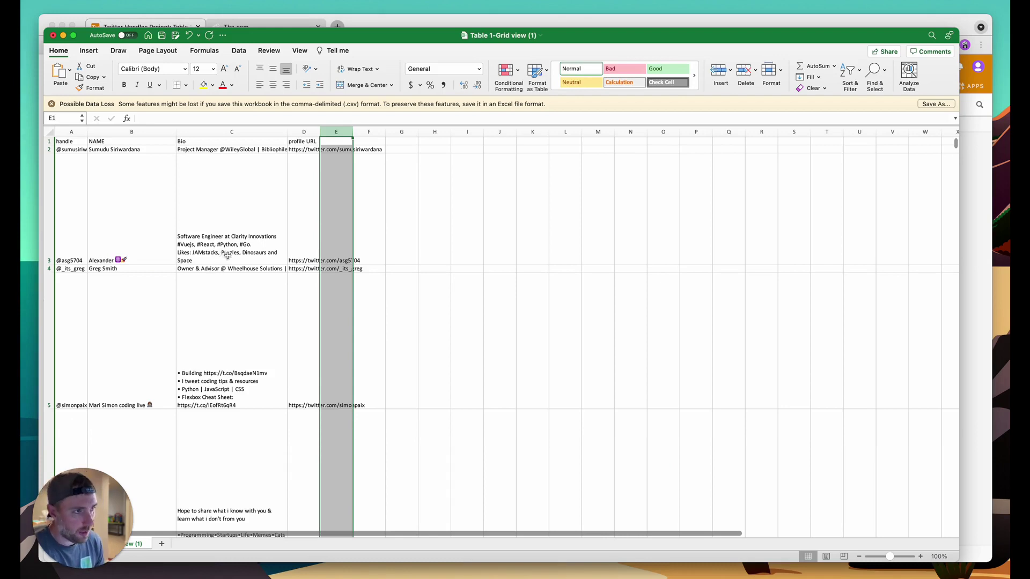
Scroll through the exported CSV's handles, names, bios and profile URLs in Excel.
scroll(212, 236, down, 6)
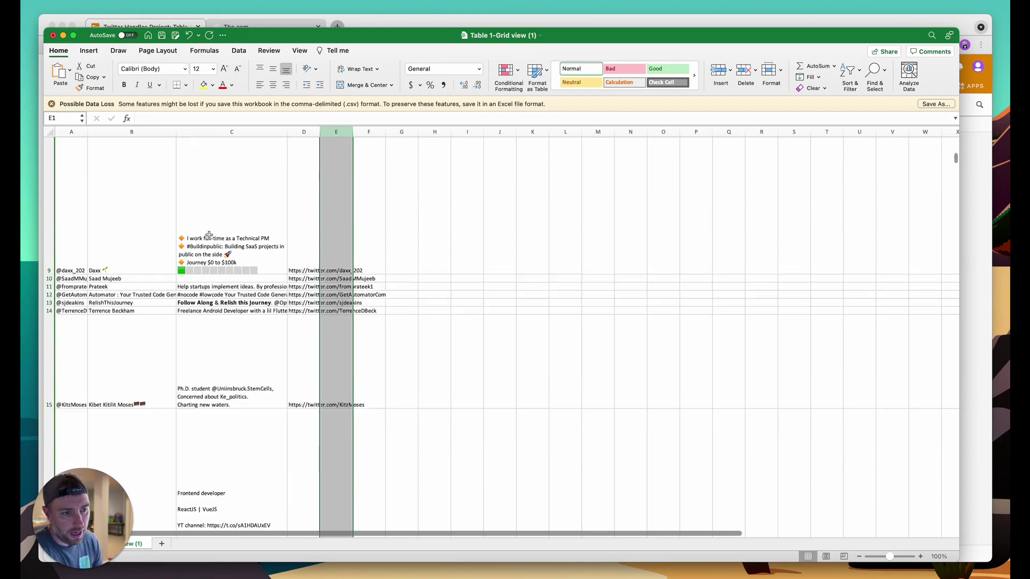
scroll(208, 235, down, 3)
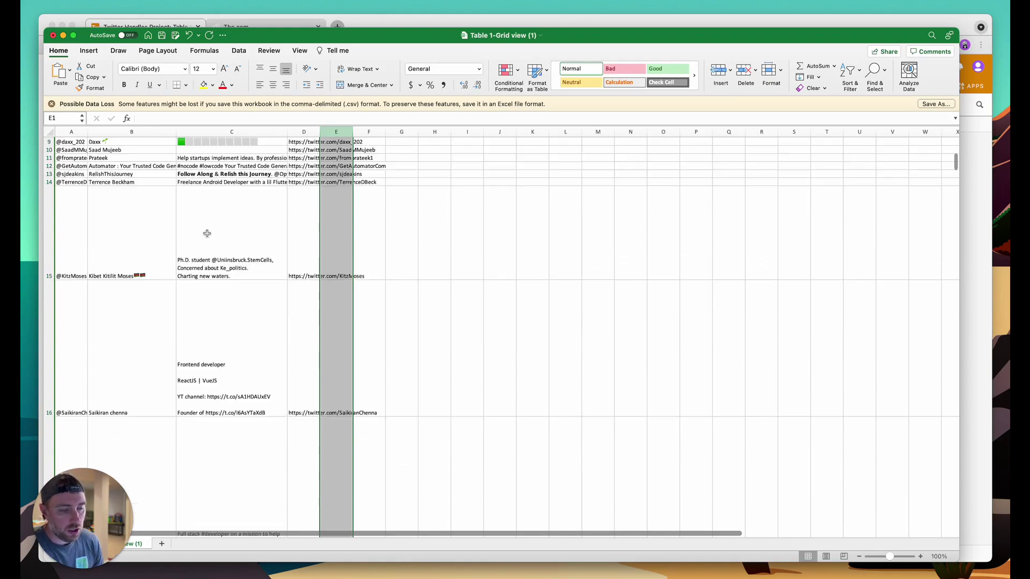
scroll(207, 233, down, 15)
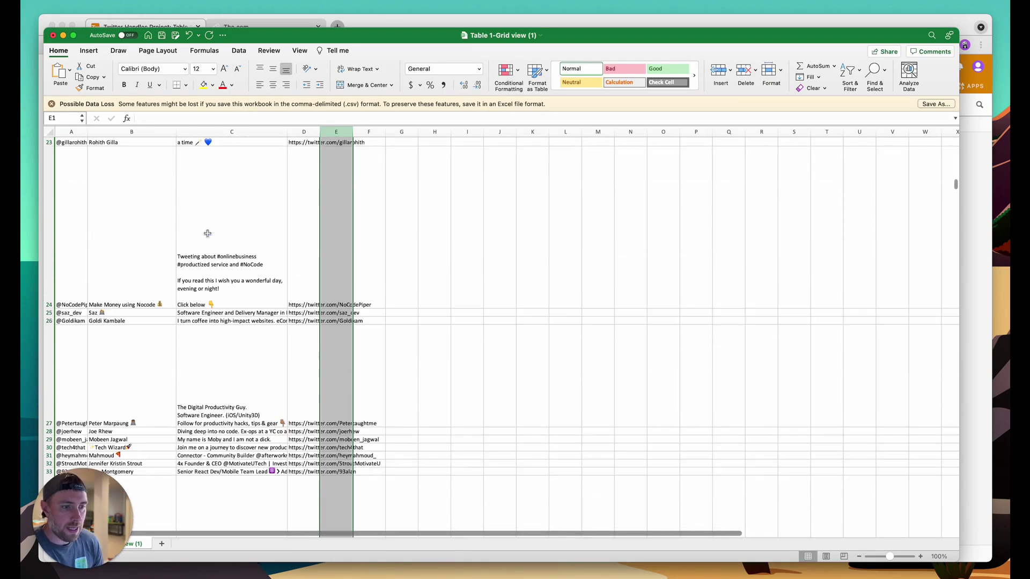
scroll(207, 233, down, 15)
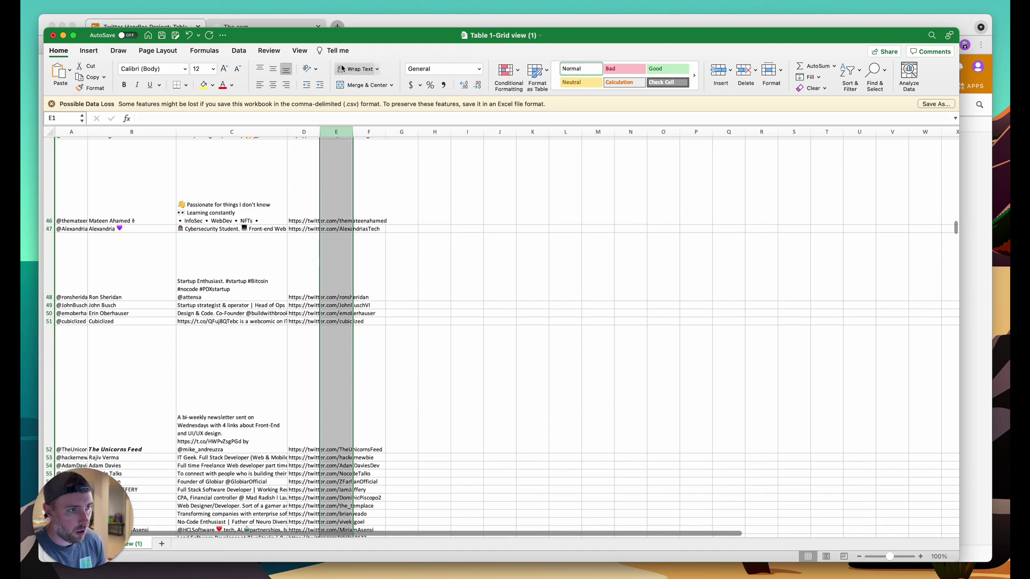
Go to The.com via Try for free and create a new site.
click(368, 25)
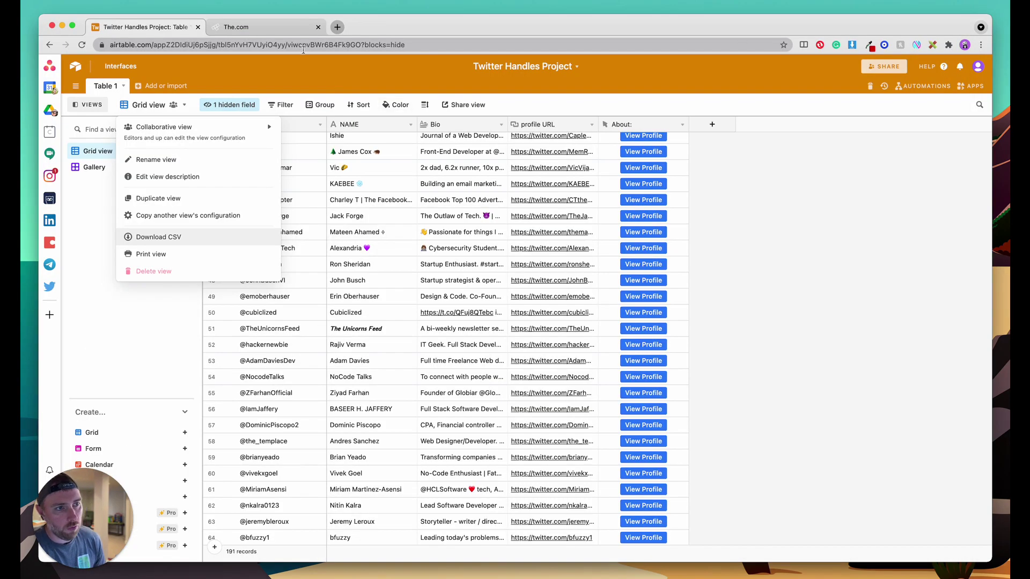
click(274, 28)
click(551, 225)
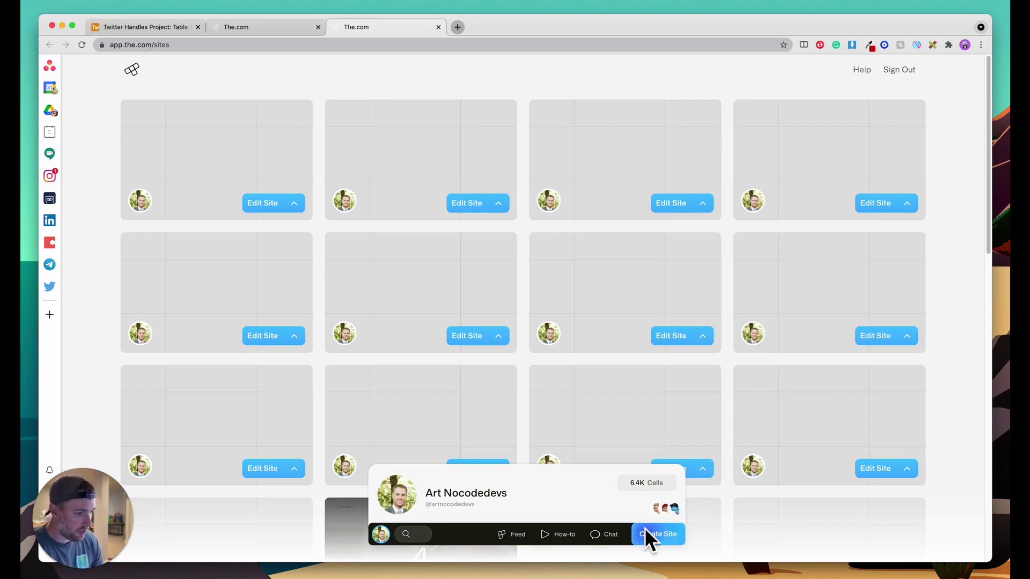
click(650, 535)
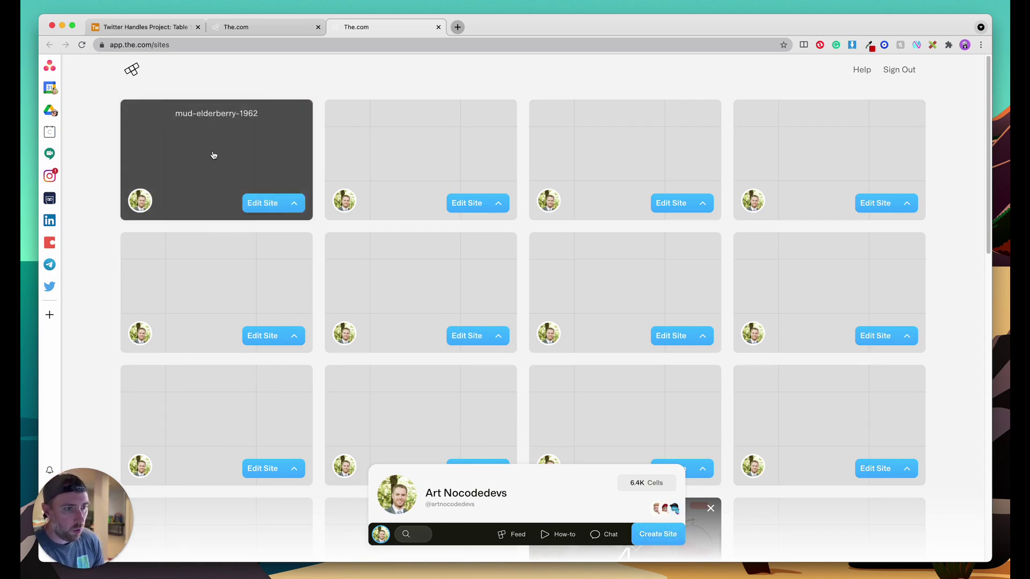
Rename the new site from mud-elderberry-1962 to 'airtable'.
click(232, 114)
double_click(233, 113)
key(super+a)
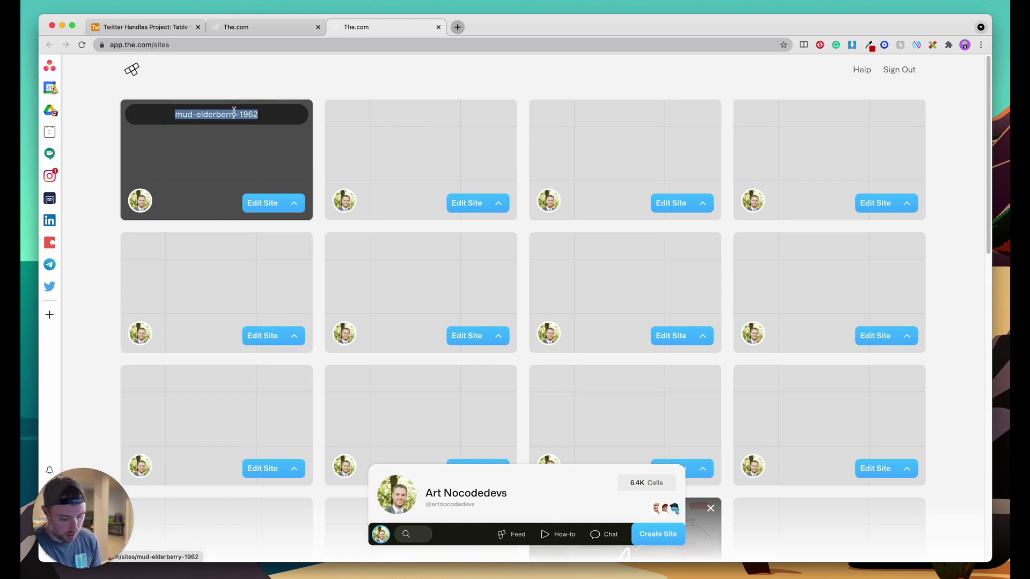
text(airtbale)
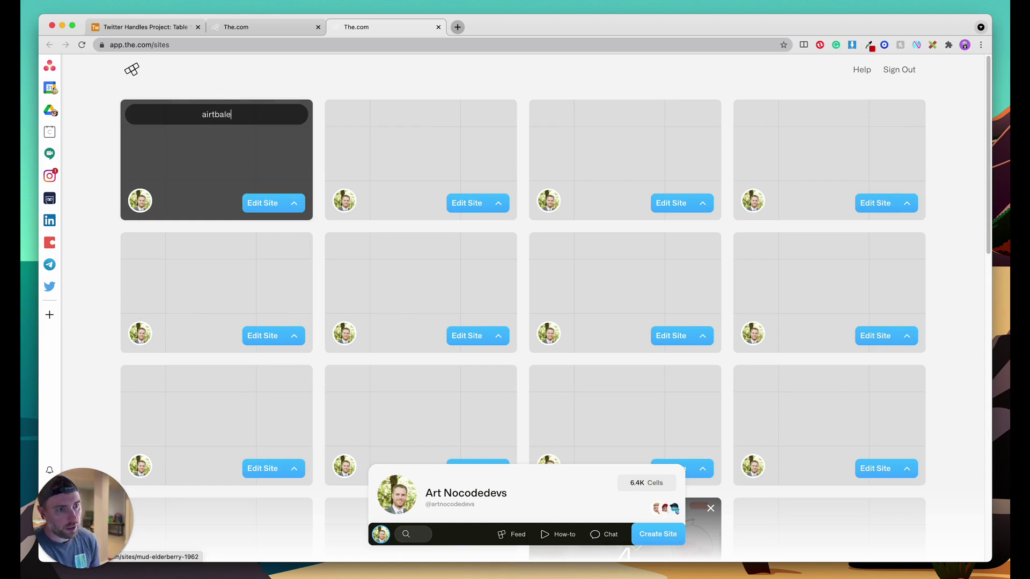
key(BackSpace)
key(BackSpace)
key(BackSpace)
key(BackSpace)
text(able)
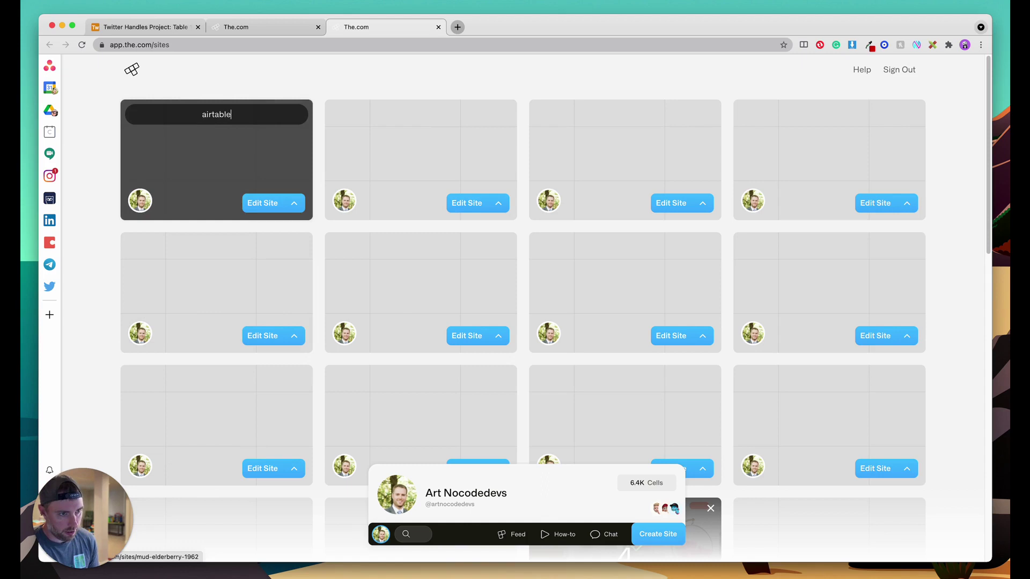
Open the airtable site's editor and show the Upload CSV / Create Blank sheet choices.
click(263, 203)
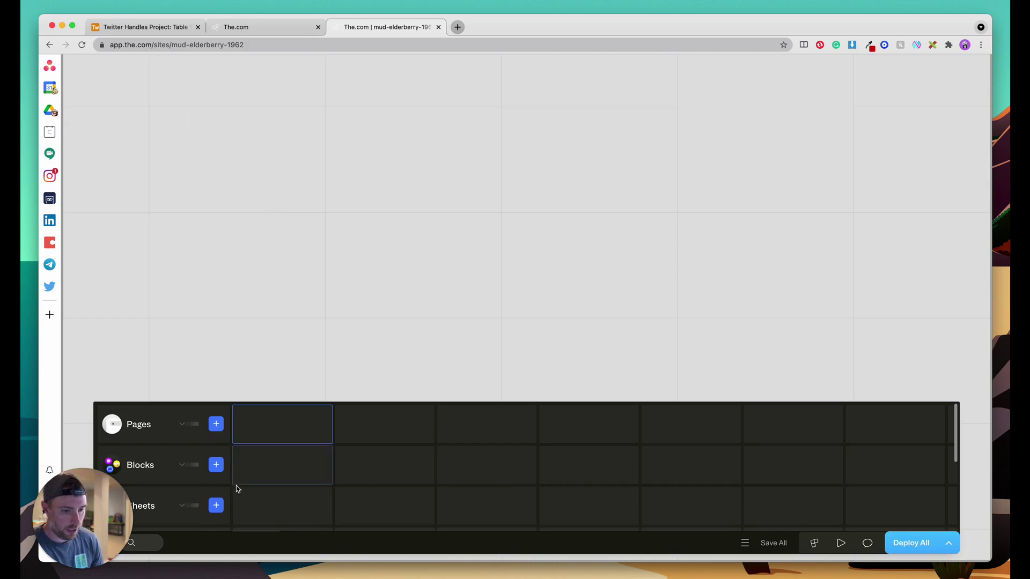
drag(94, 511, 943, 466)
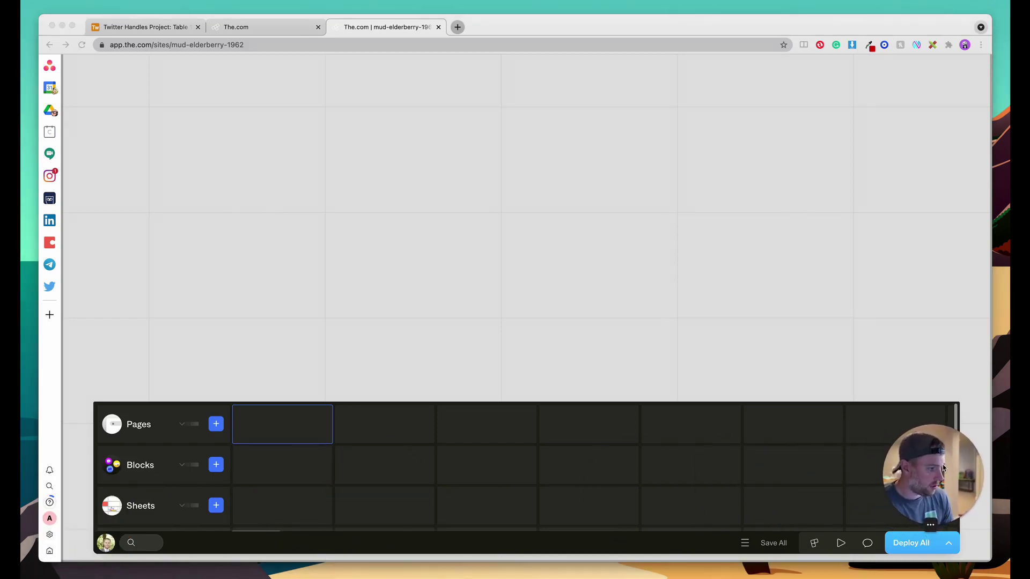
scroll(161, 454, down, 1)
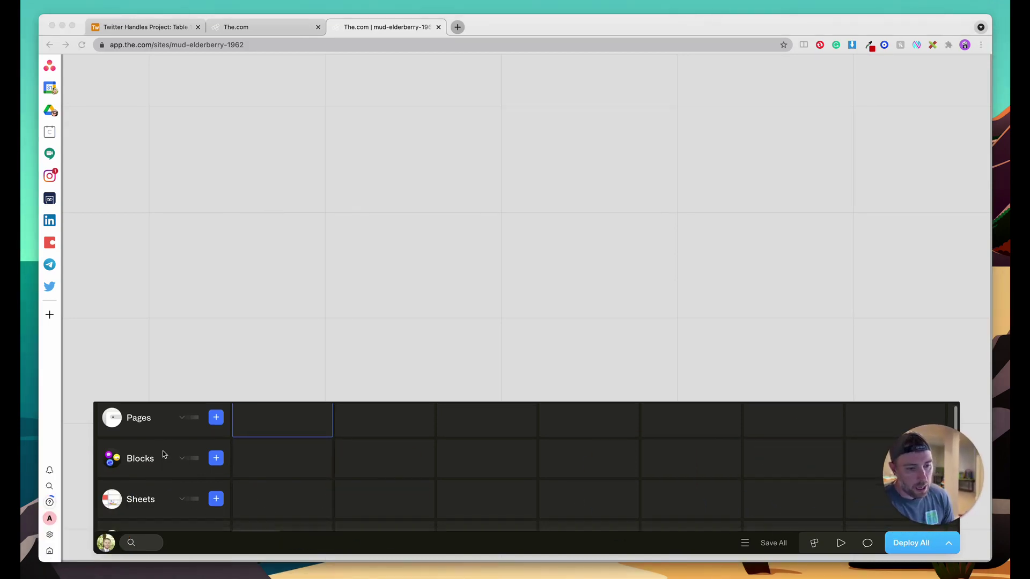
click(253, 395)
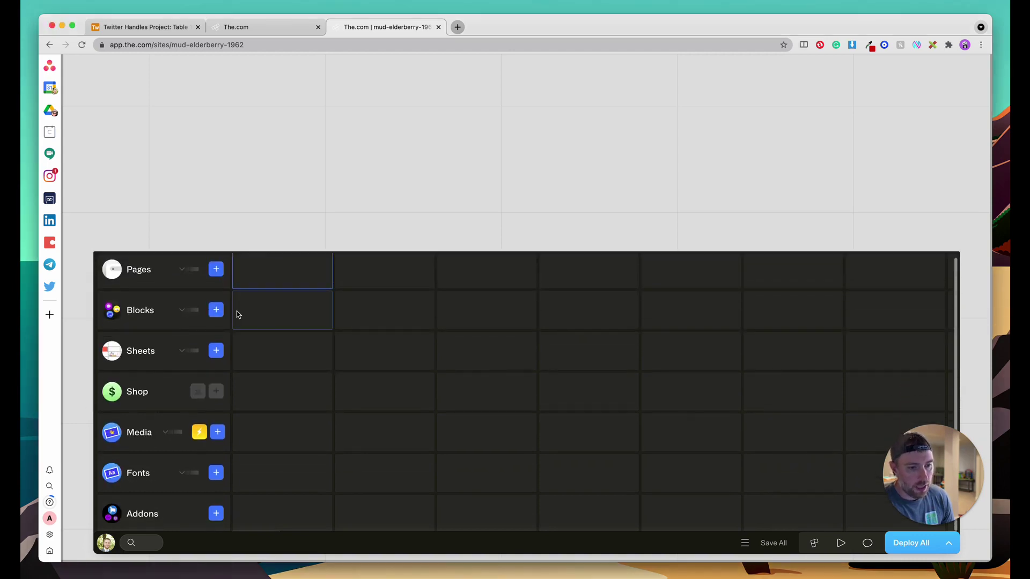
click(217, 352)
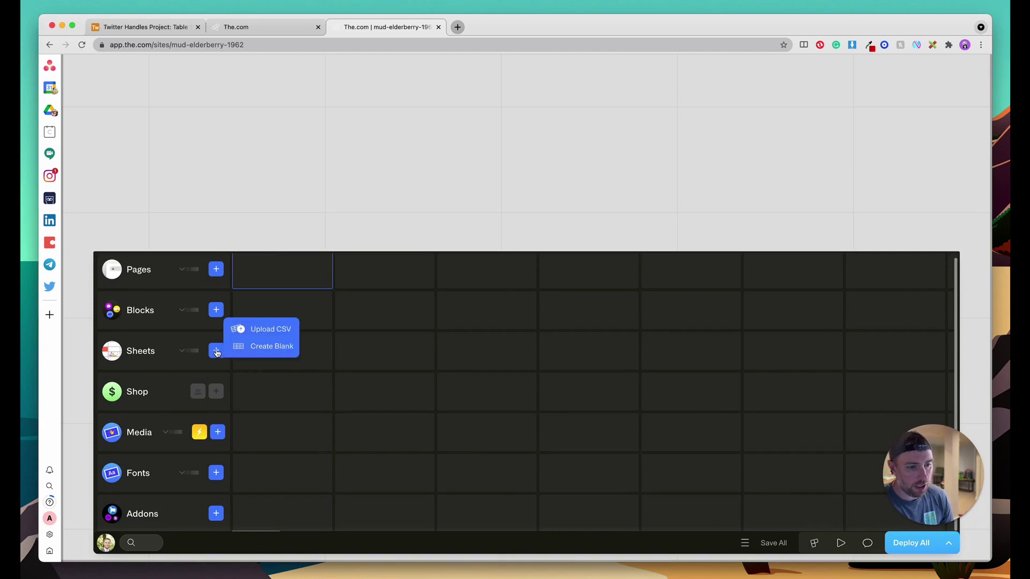
Upload Table 1-Grid view (1).csv from Downloads as a new sheet in the site.
click(274, 334)
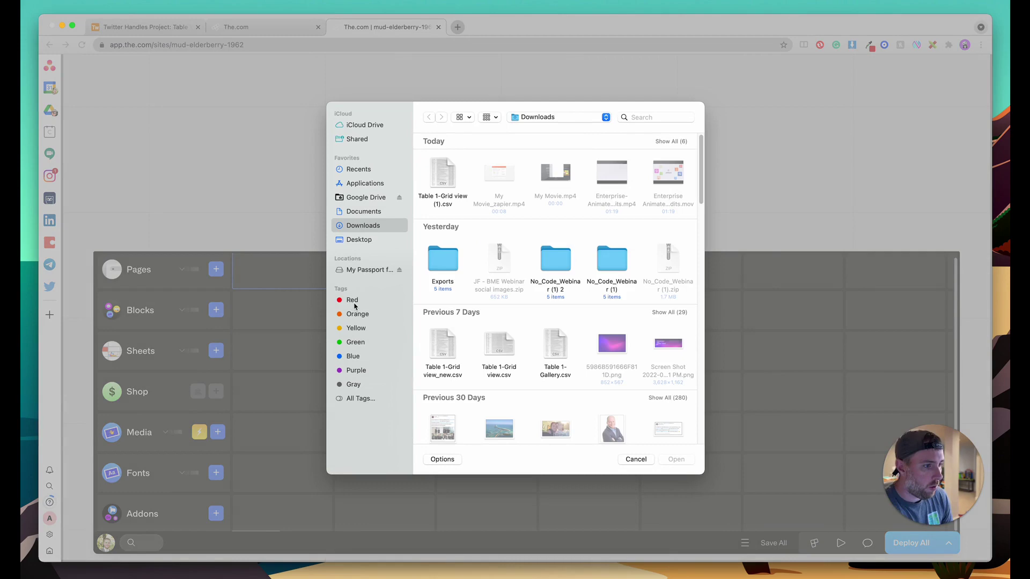
click(444, 200)
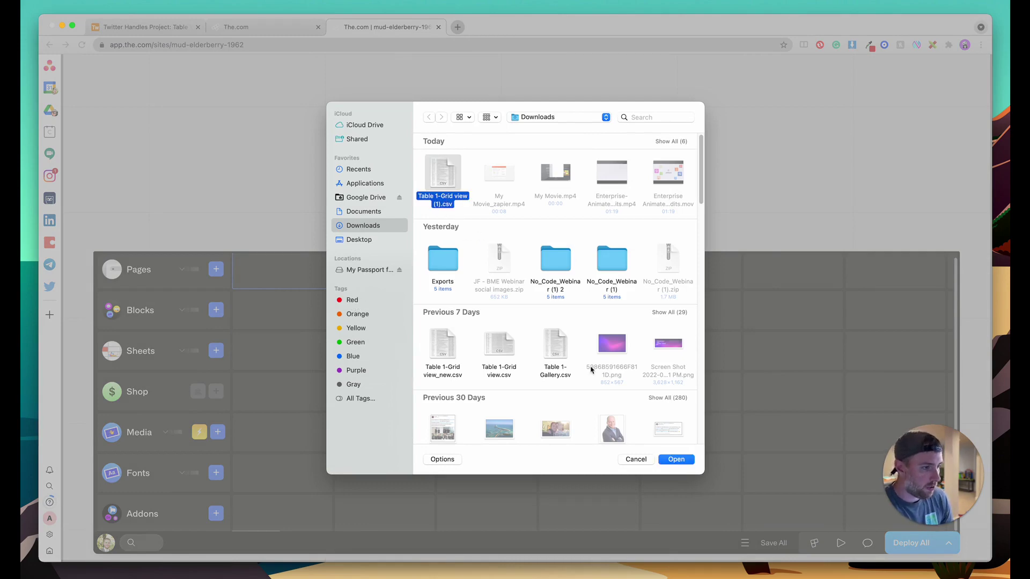
click(677, 460)
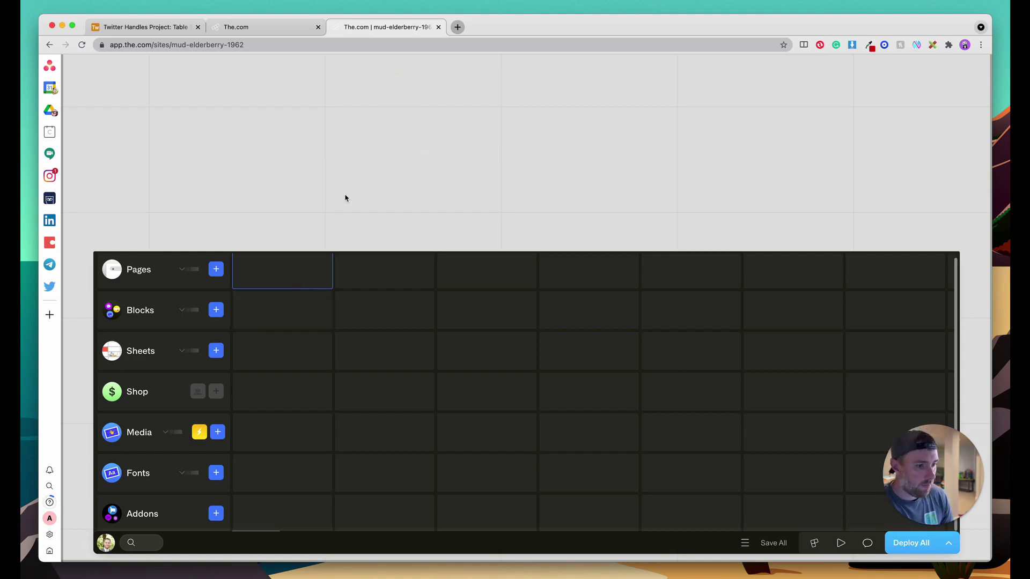
drag(352, 252, 358, 337)
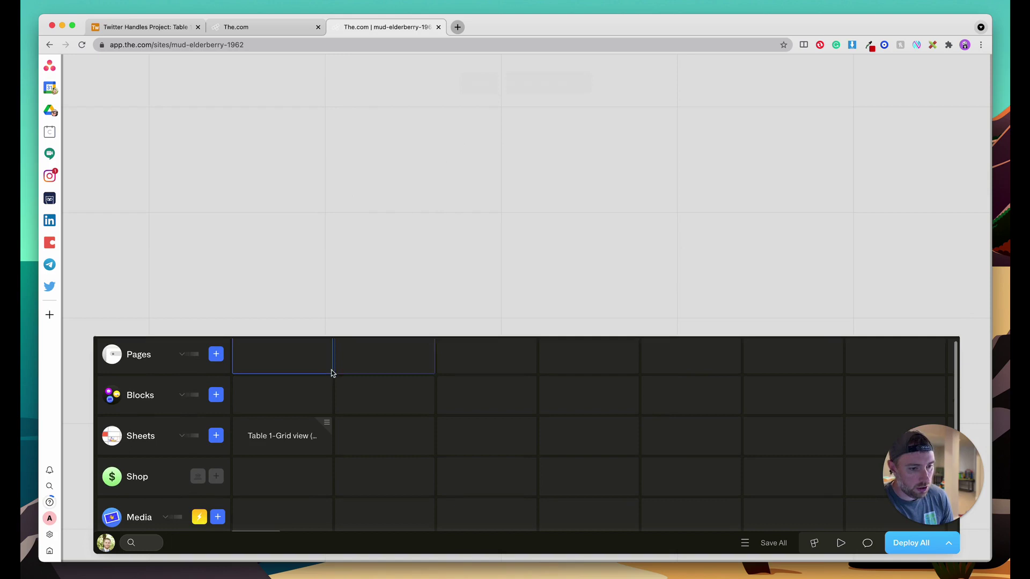
Open the Table 1-Grid view sheet and scroll through its handle, NAME, Bio and URL columns.
click(288, 440)
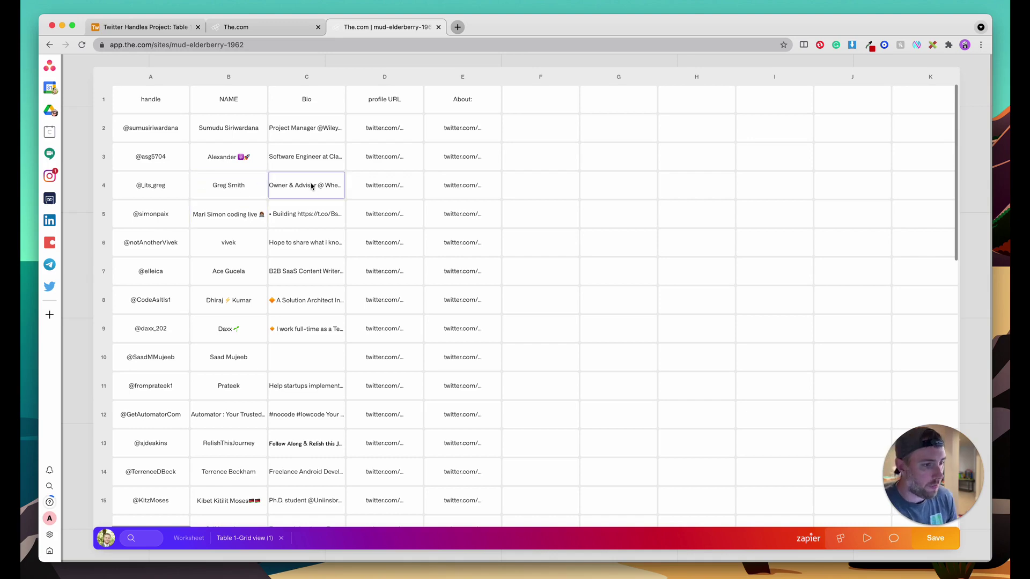
scroll(350, 186, down, 10)
scroll(349, 186, down, 12)
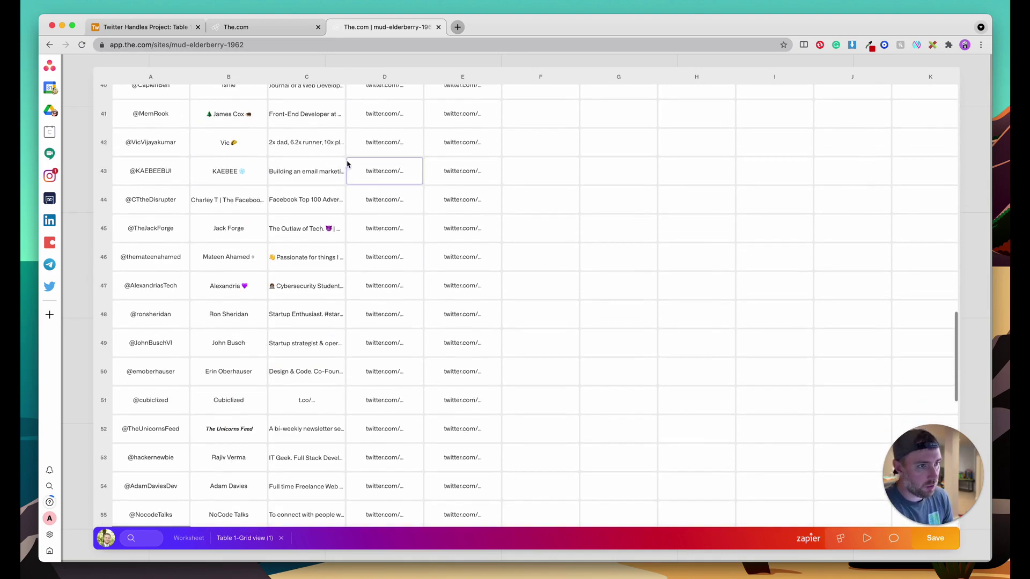
Close the extra The.com homepage tab, keeping the imported sheet open.
click(145, 27)
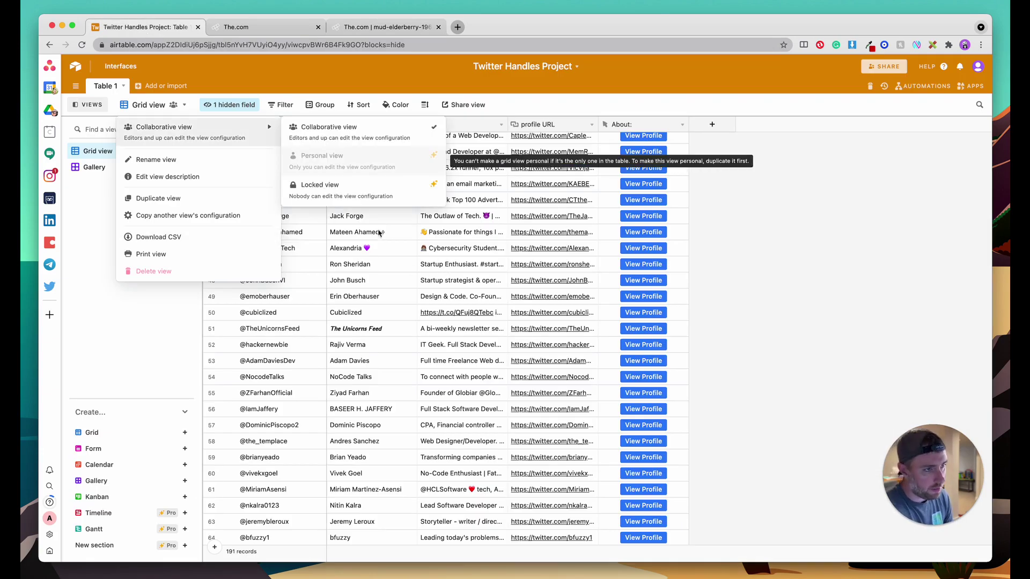
click(263, 28)
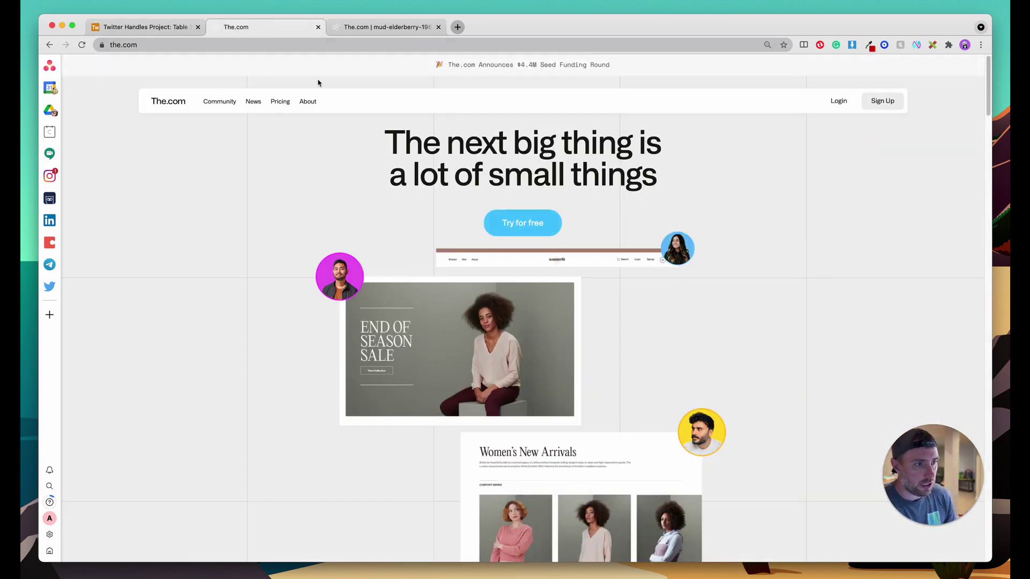
click(369, 29)
click(318, 27)
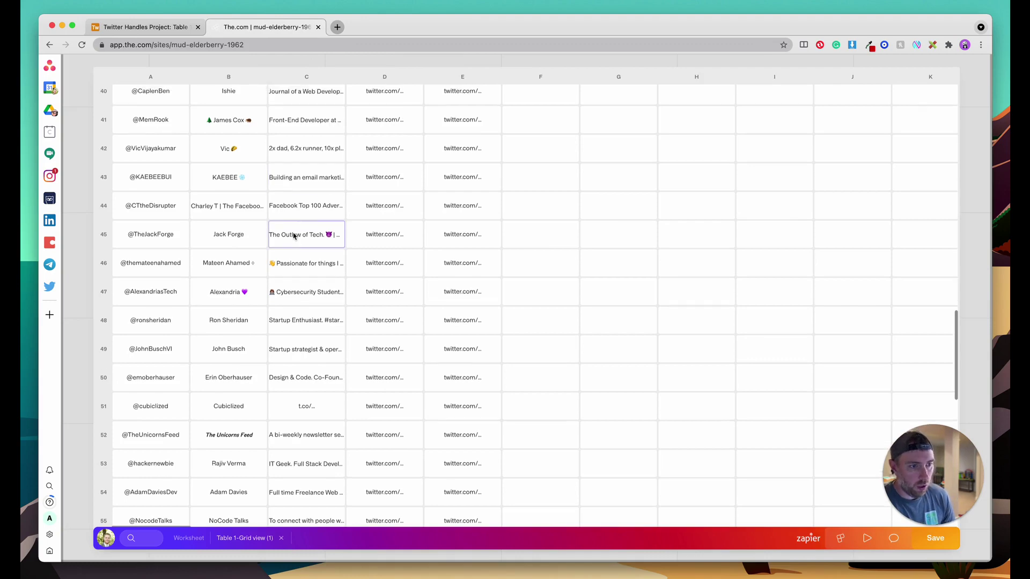
scroll(294, 233, up, 15)
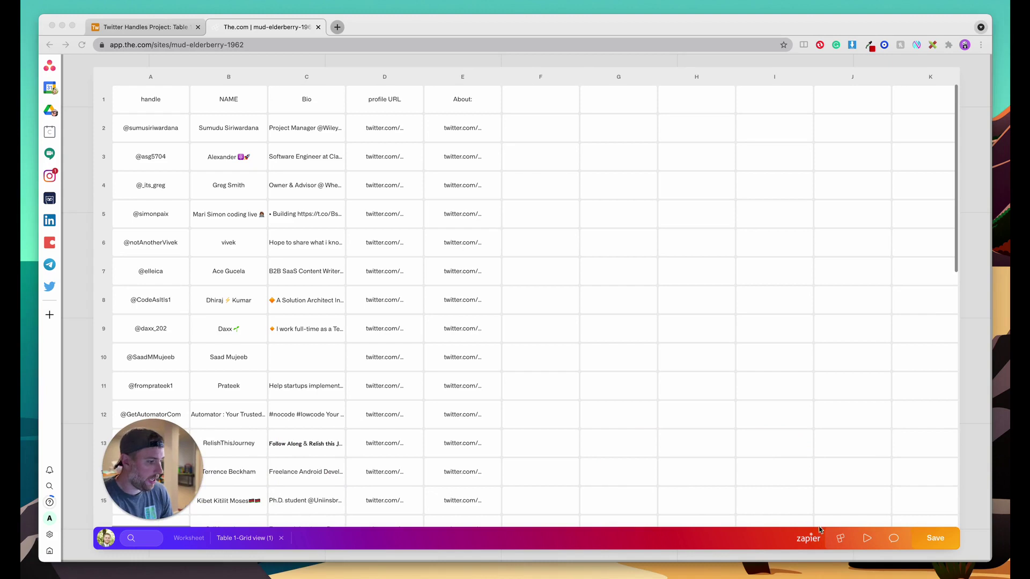
Add an Airtable-to-The.com zap from the Zapier panel and edit its New or Updated Record trigger.
click(810, 537)
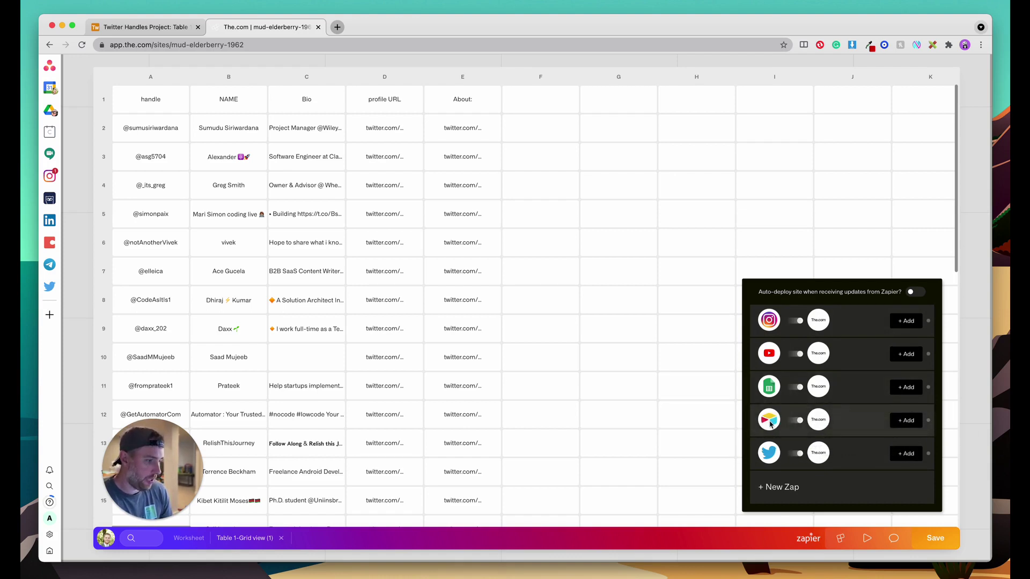
click(906, 422)
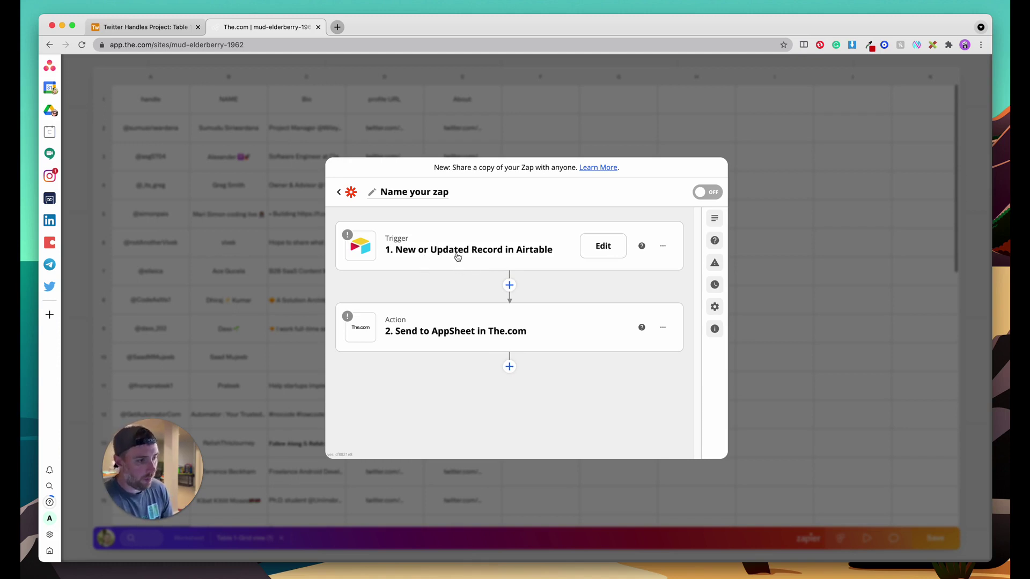
click(476, 255)
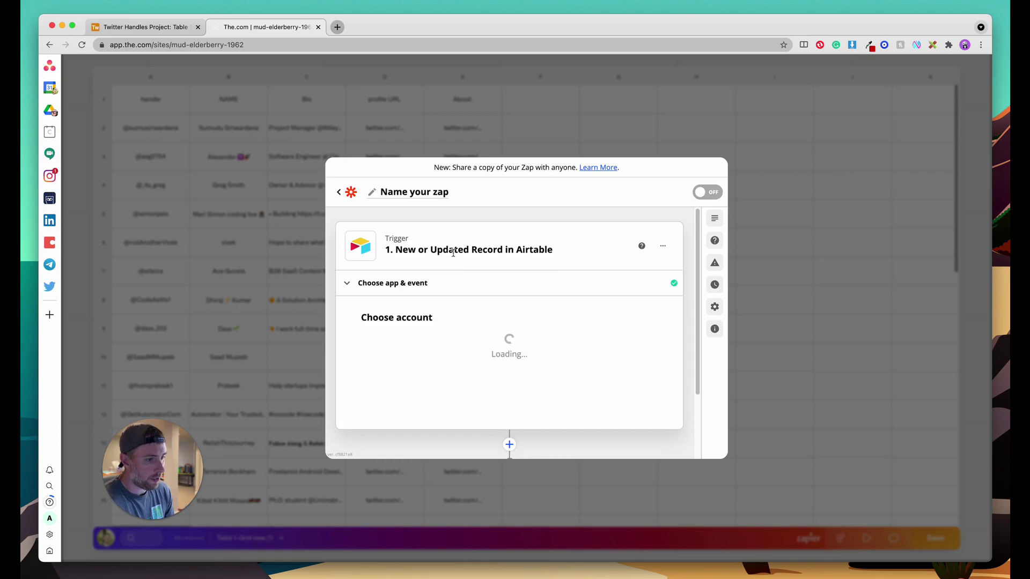
Choose and reconnect the expired Airtable account for the trigger.
click(425, 358)
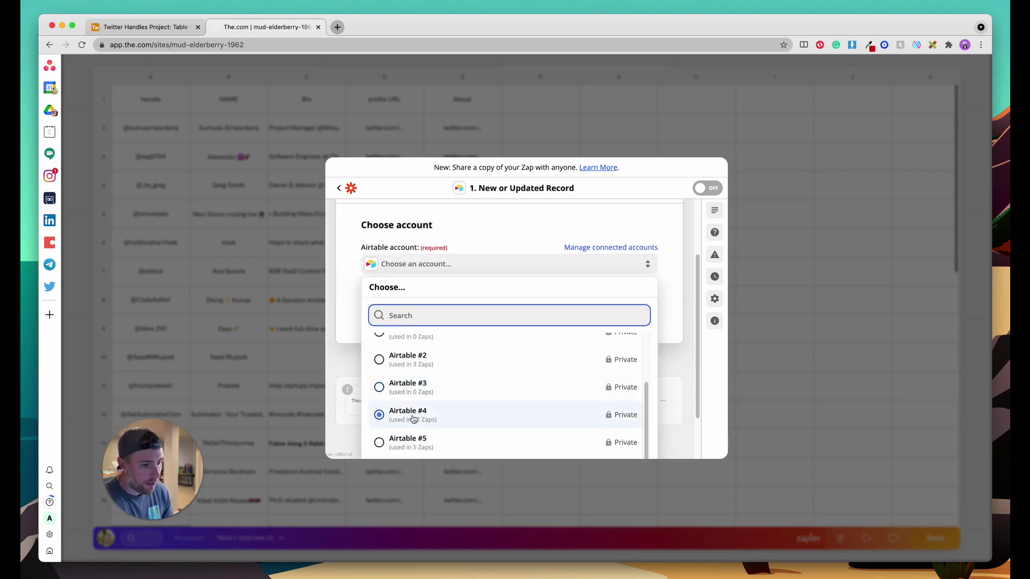
click(451, 414)
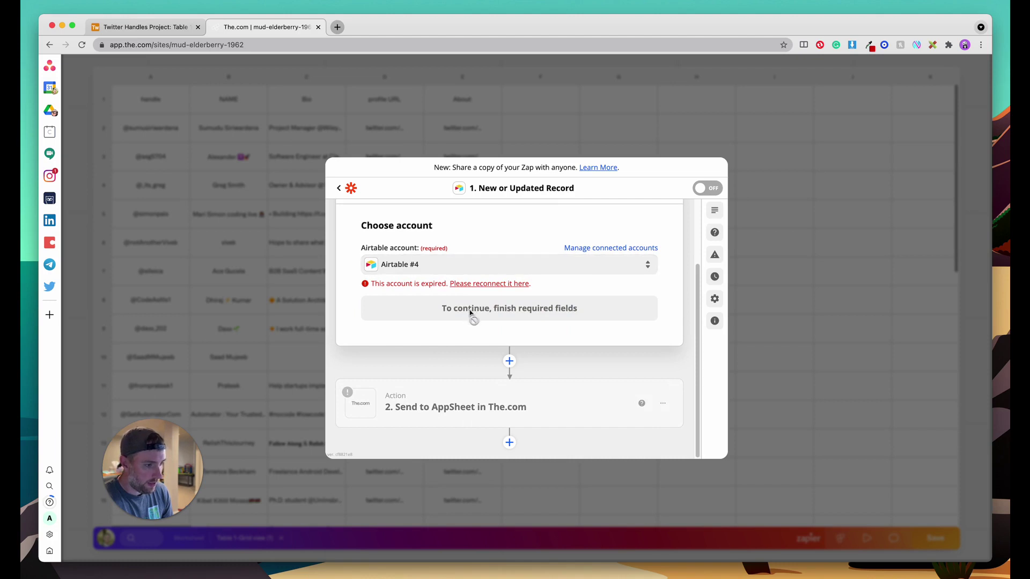
click(480, 288)
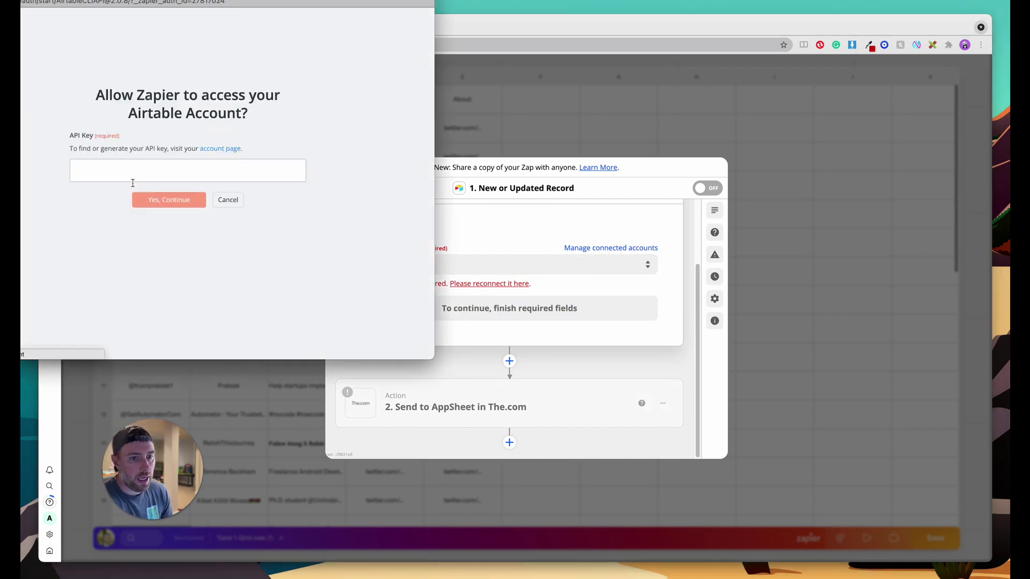
click(490, 324)
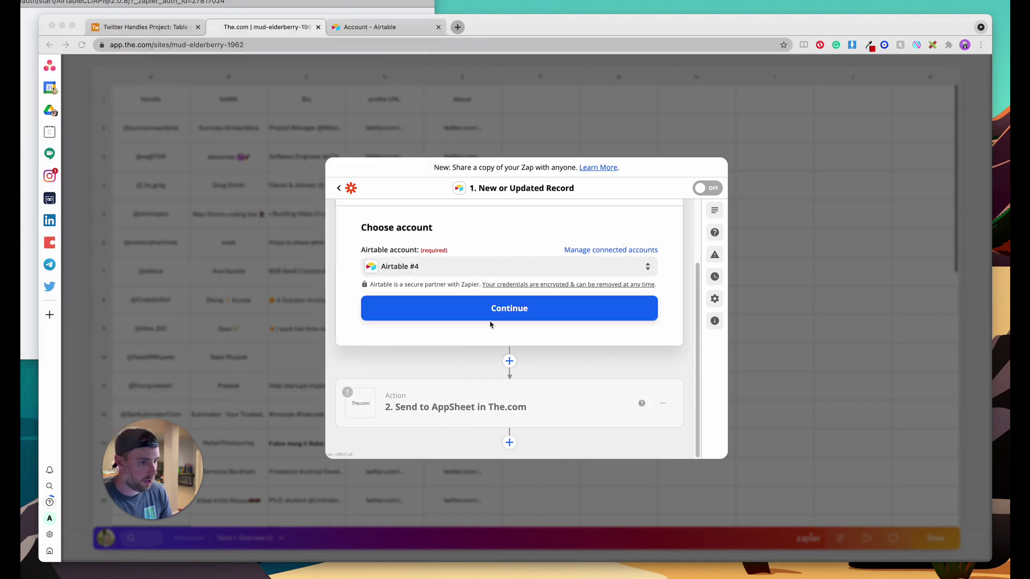
click(516, 310)
Set the trigger's base to Twitter Handles Project and table to Table 1.
click(424, 289)
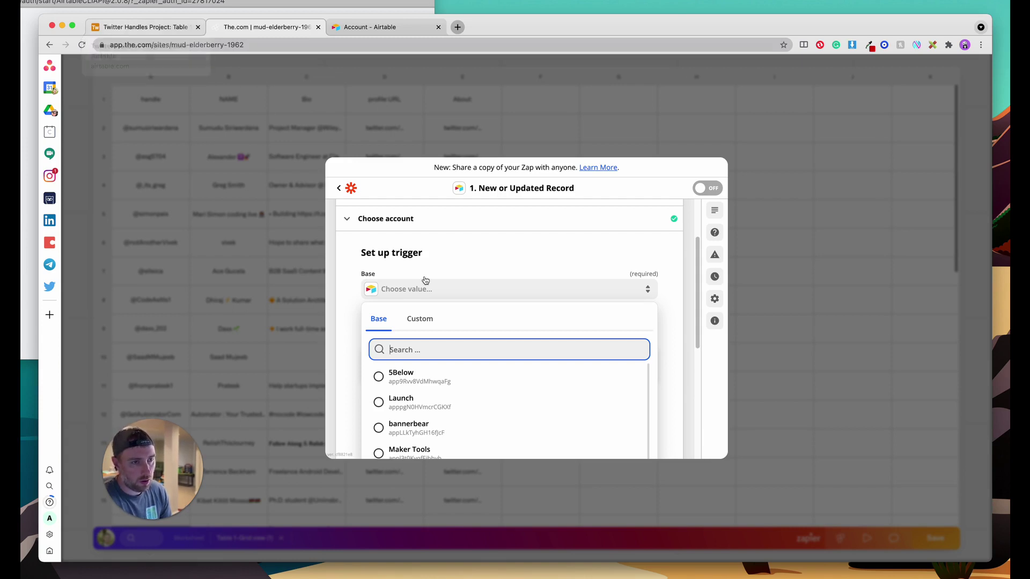
text(twitter)
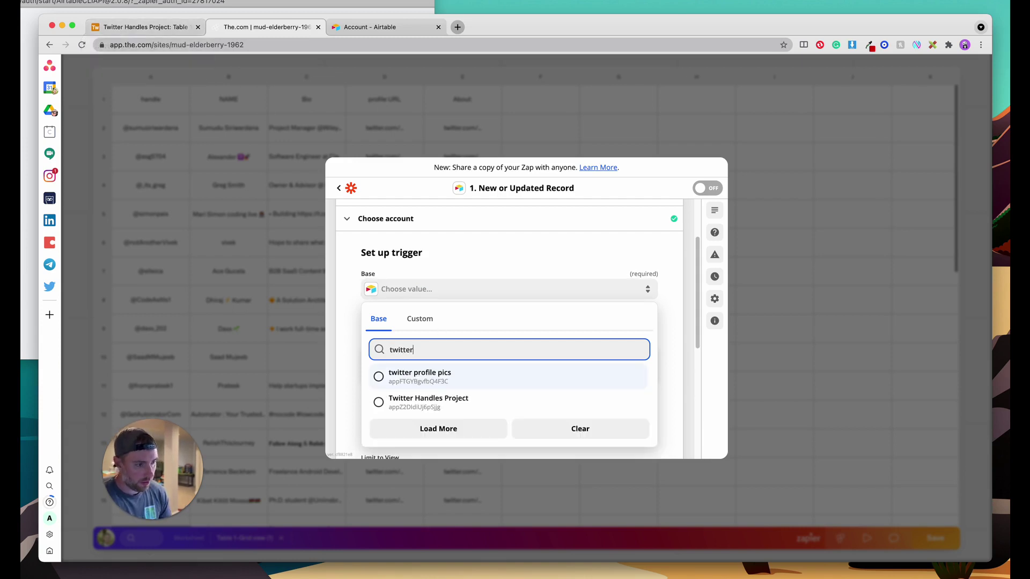
click(425, 406)
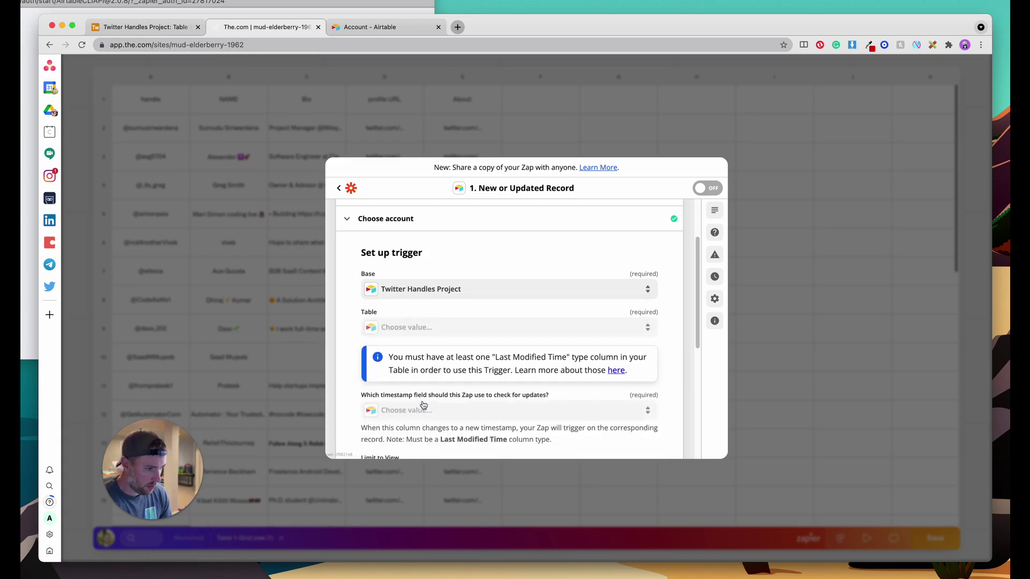
click(432, 333)
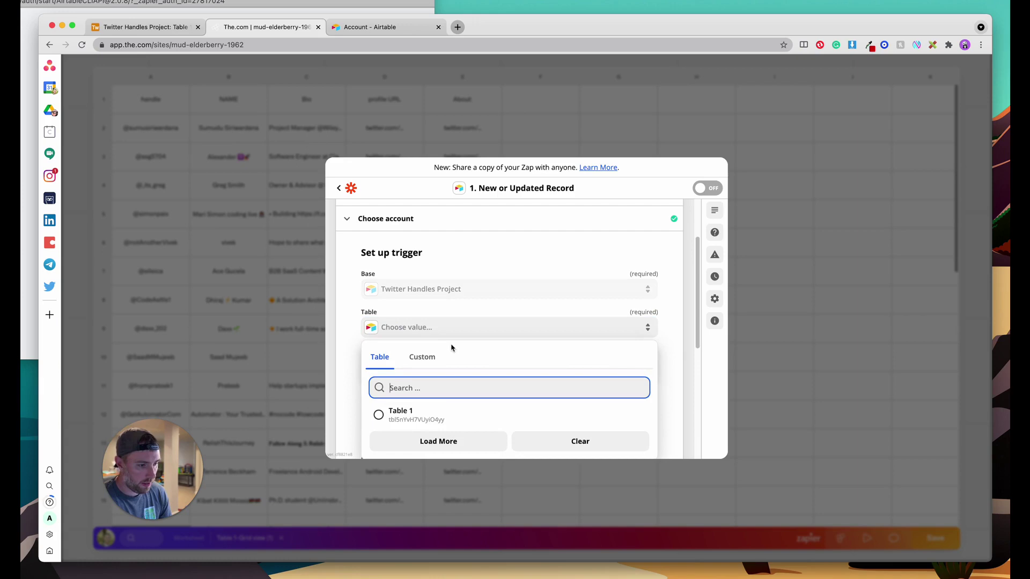
click(411, 414)
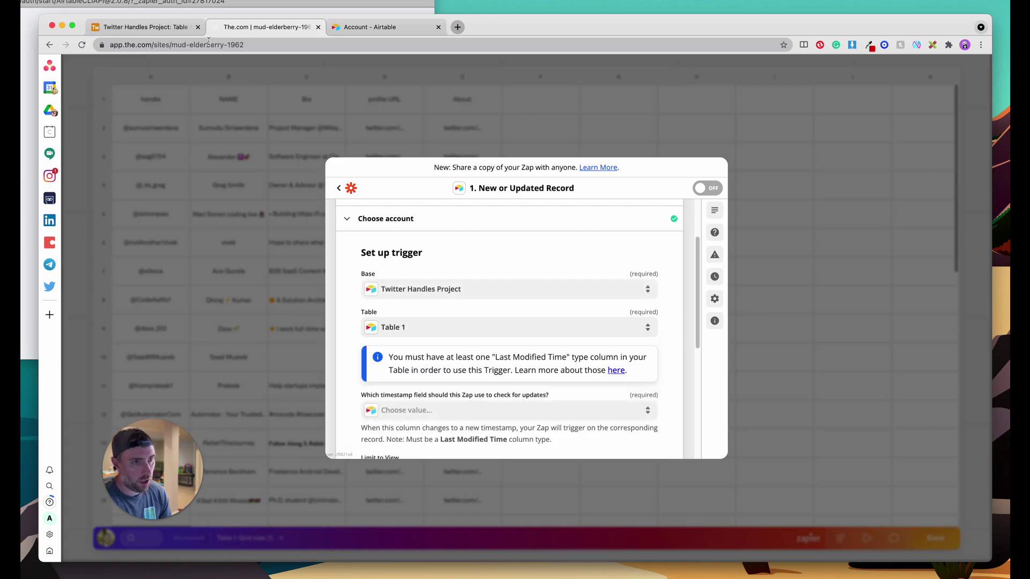
Check the base in Airtable, then open the update timestamp field choices, which fail to load.
click(152, 30)
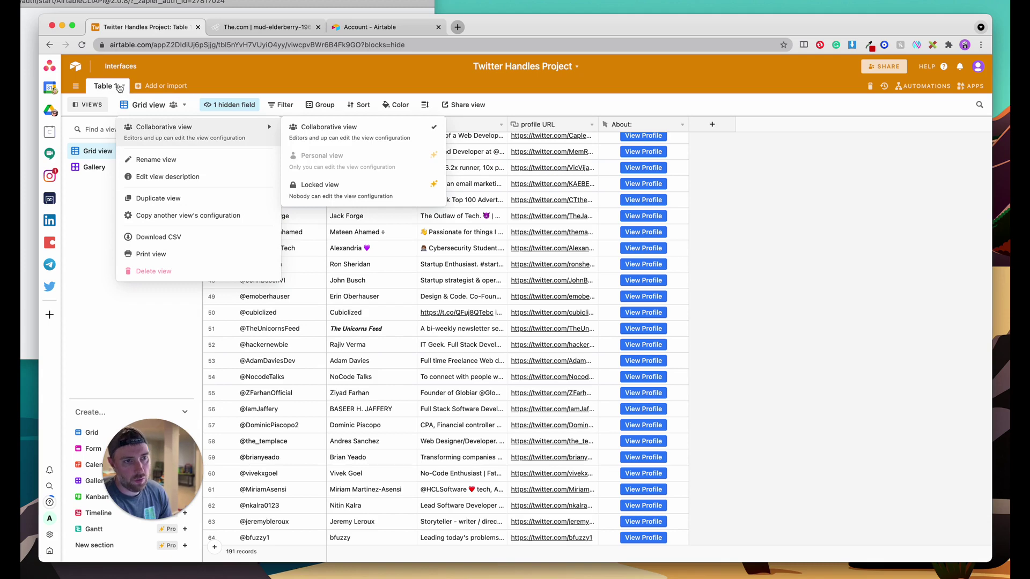
click(294, 28)
scroll(457, 366, down, 1)
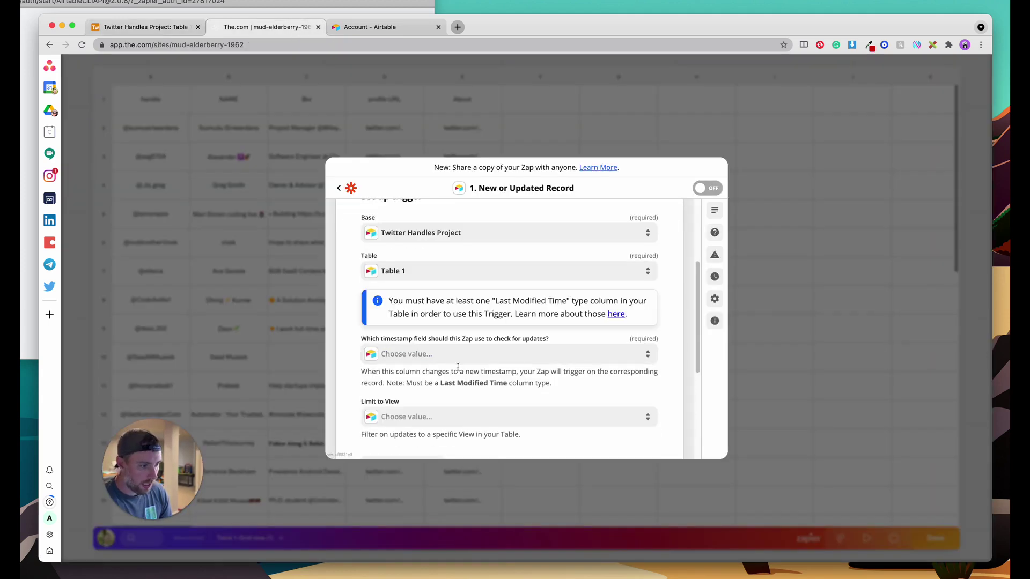
scroll(507, 376, down, 3)
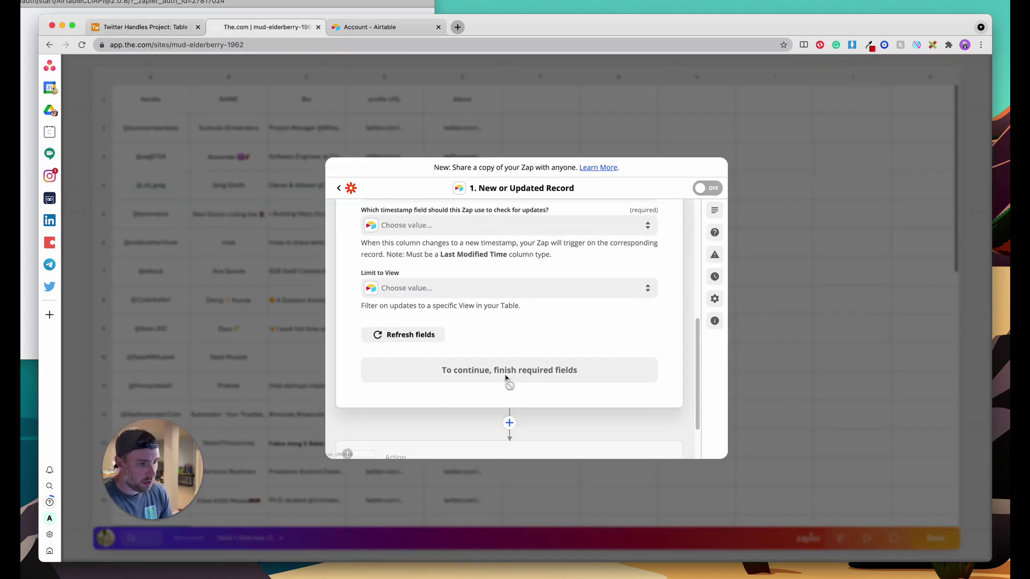
scroll(505, 378, up, 2)
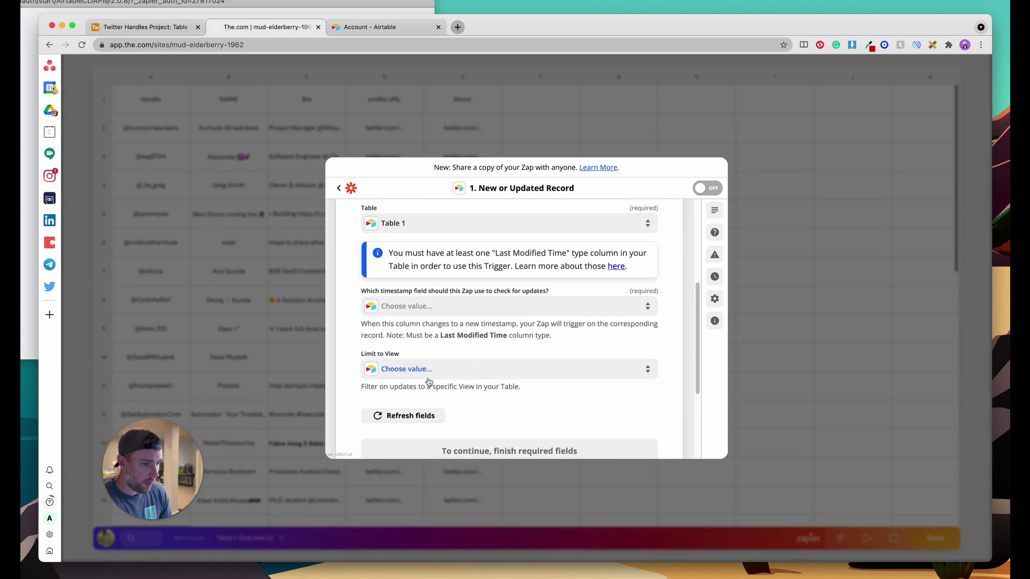
scroll(429, 381, down, 2)
scroll(517, 358, up, 3)
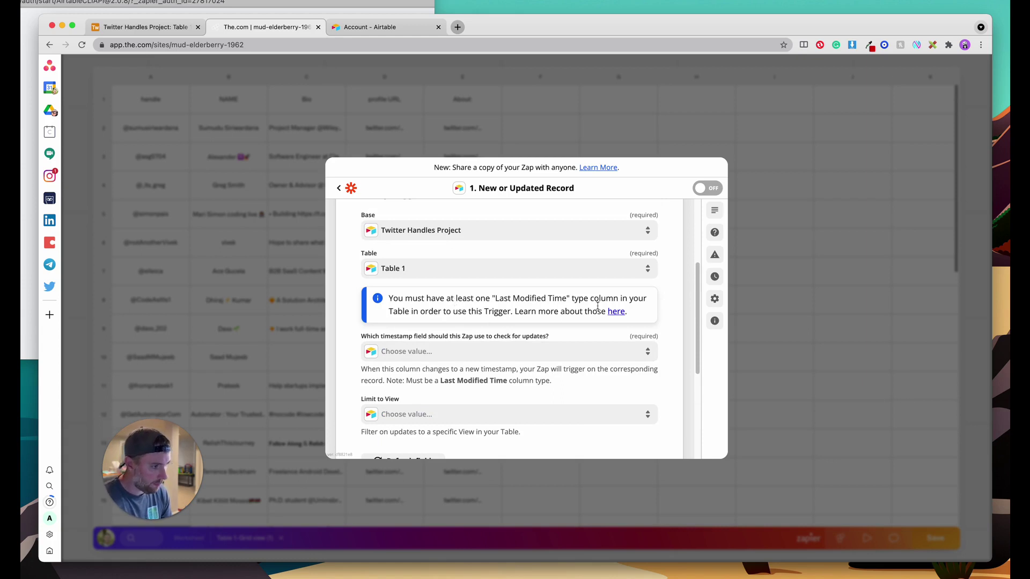
click(462, 352)
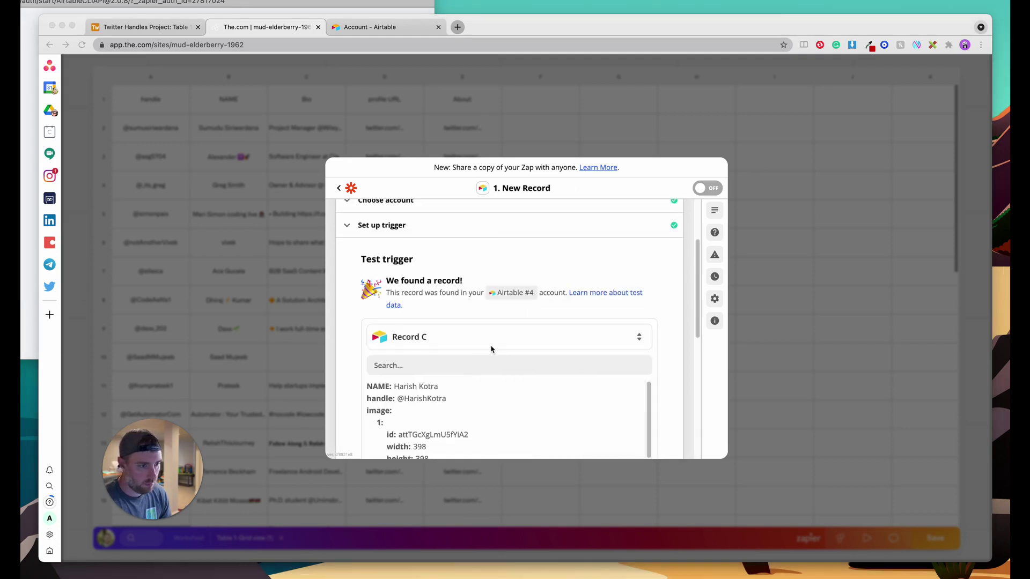
Change the trigger event to New Record in Airtable.
scroll(491, 349, up, 3)
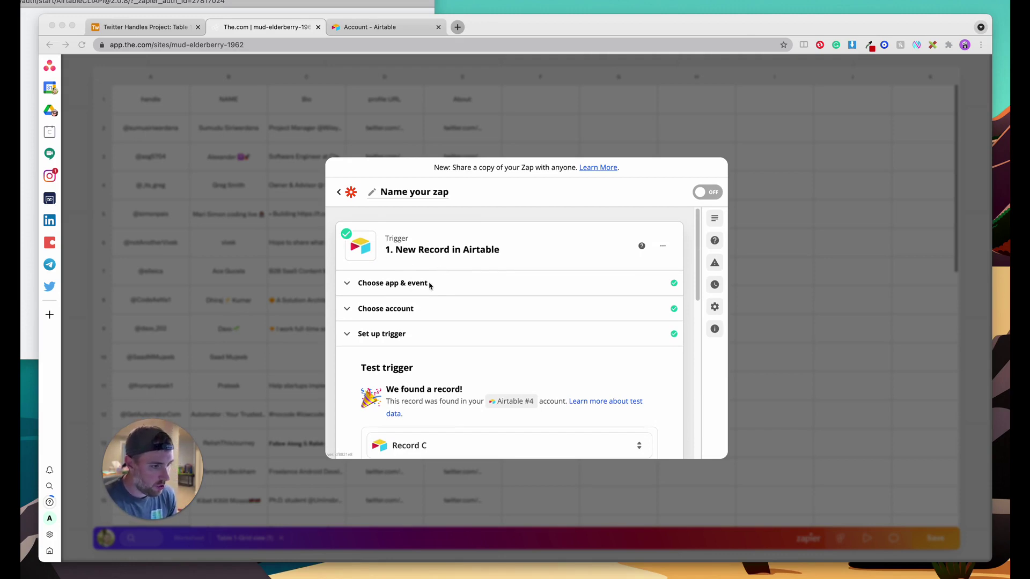
click(405, 283)
click(423, 373)
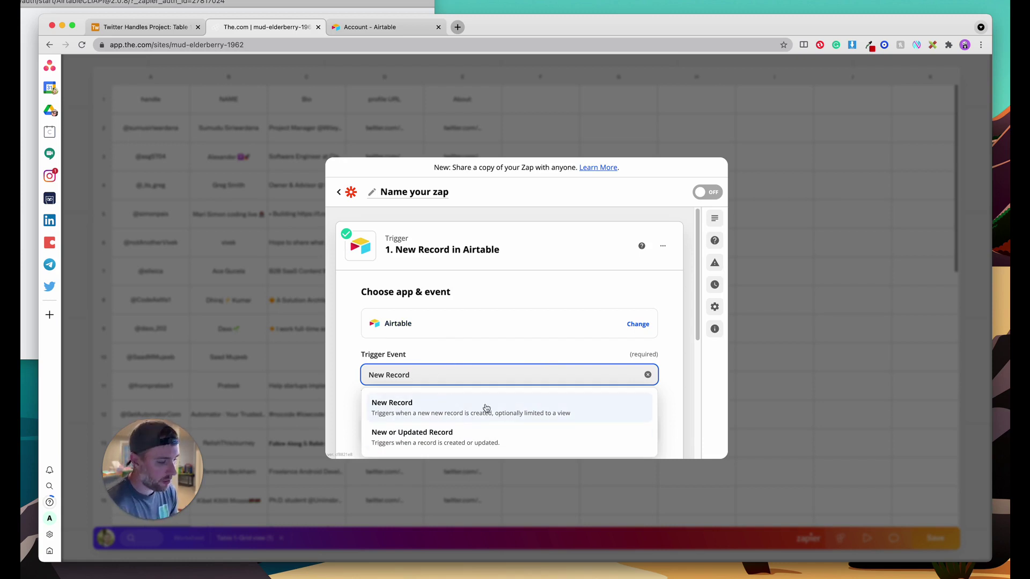
click(404, 411)
click(508, 429)
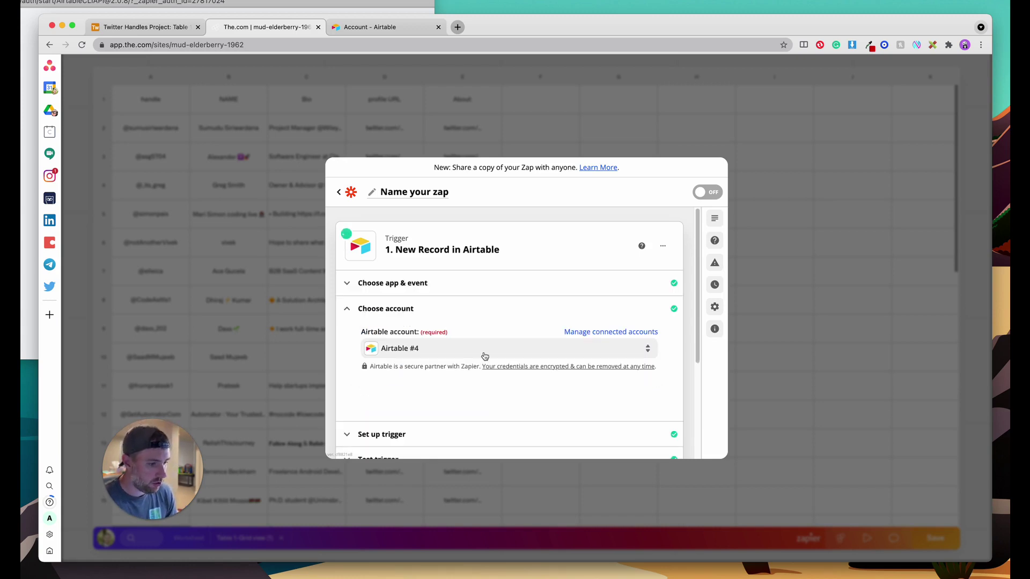
Test the trigger to pull a sample Table 1 record and continue to the action.
click(420, 285)
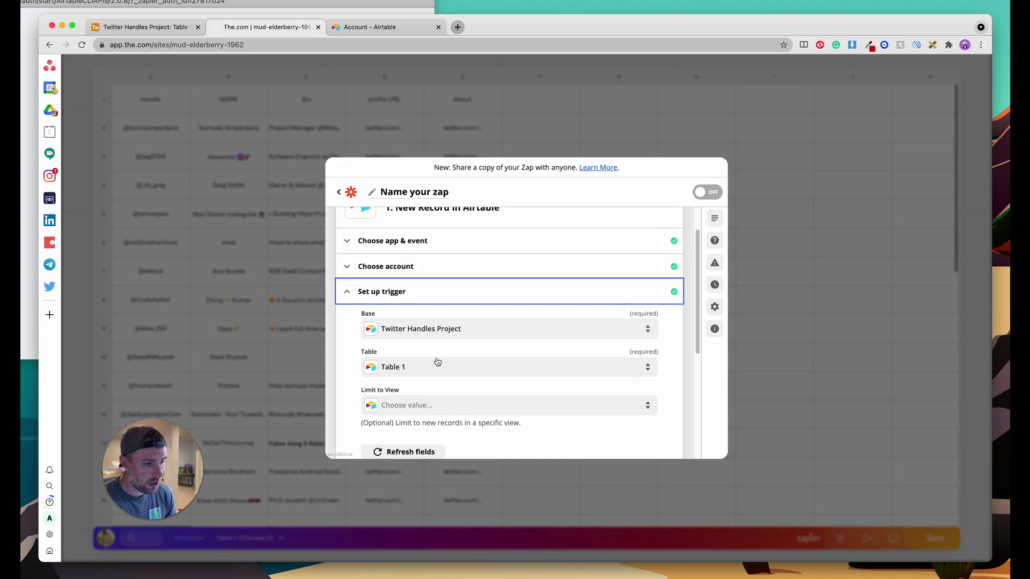
scroll(435, 377, down, 3)
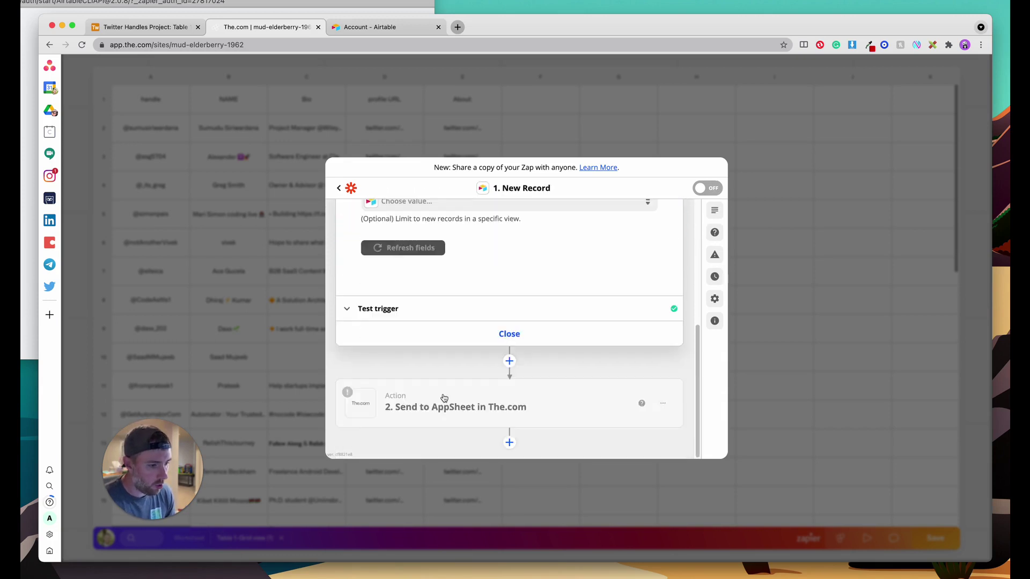
click(370, 307)
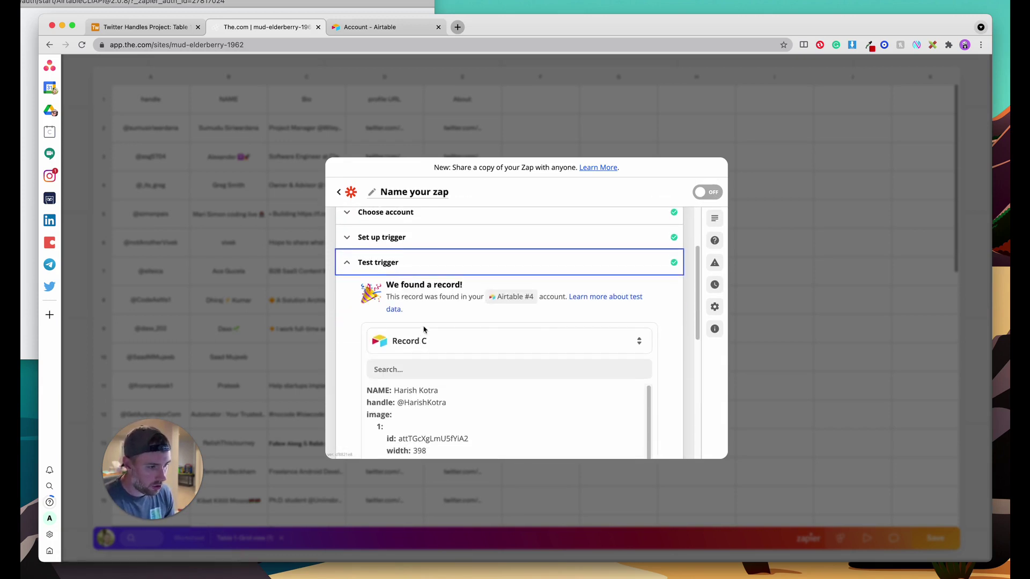
scroll(423, 333, down, 5)
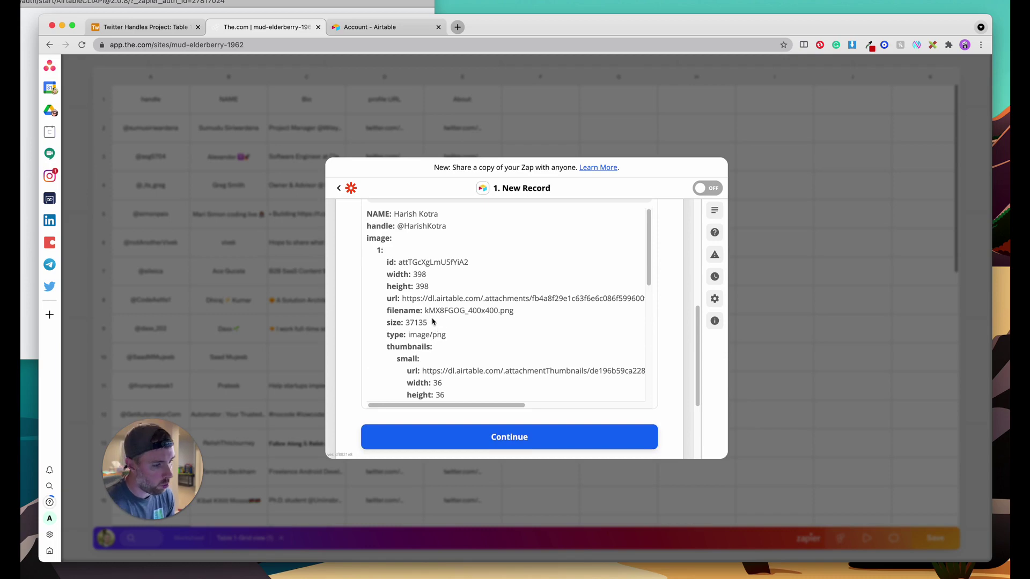
scroll(434, 322, up, 2)
scroll(431, 317, down, 6)
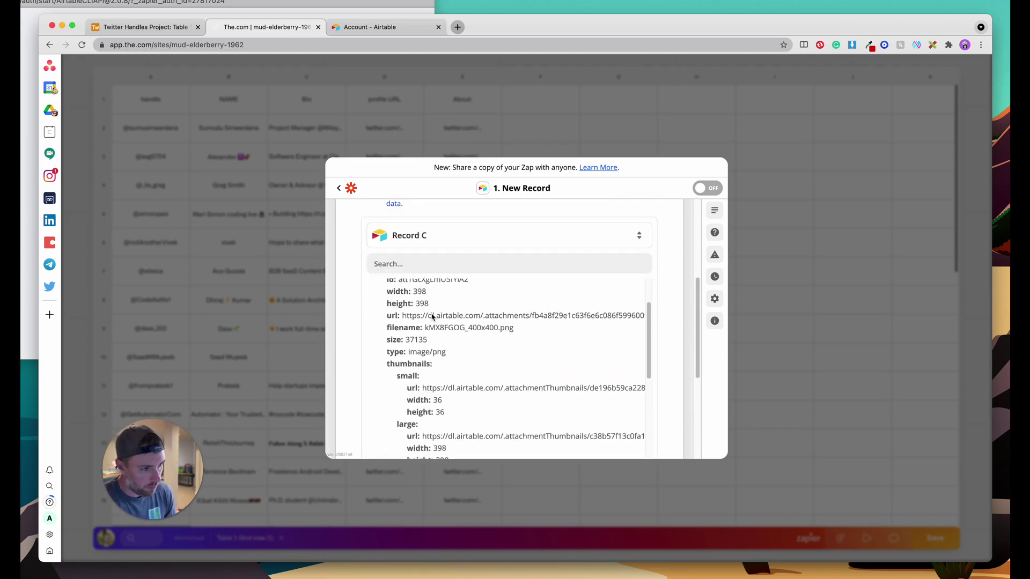
click(484, 320)
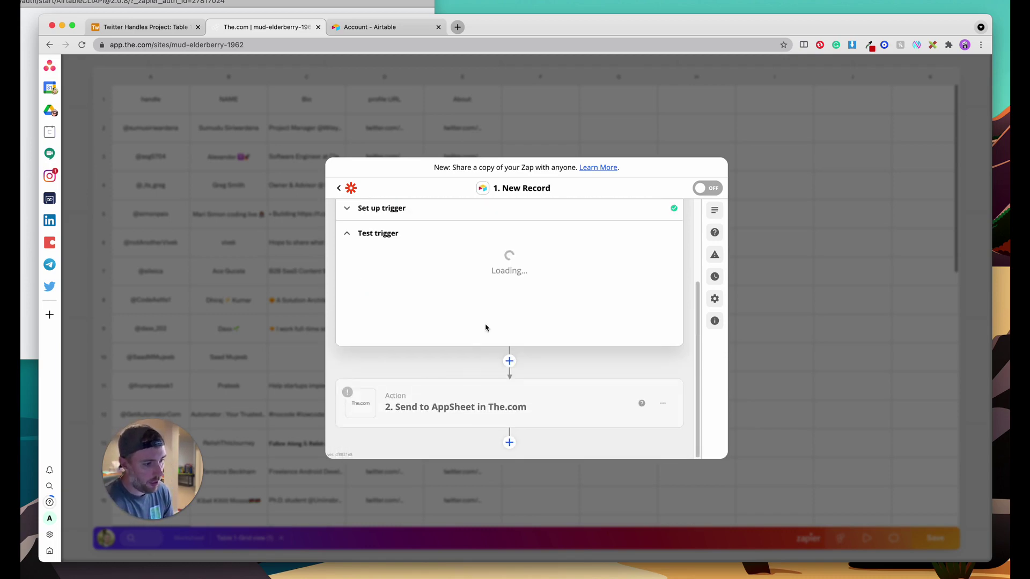
Keep the Send to AppSheet event and connect the second The.com account.
scroll(514, 371, up, 3)
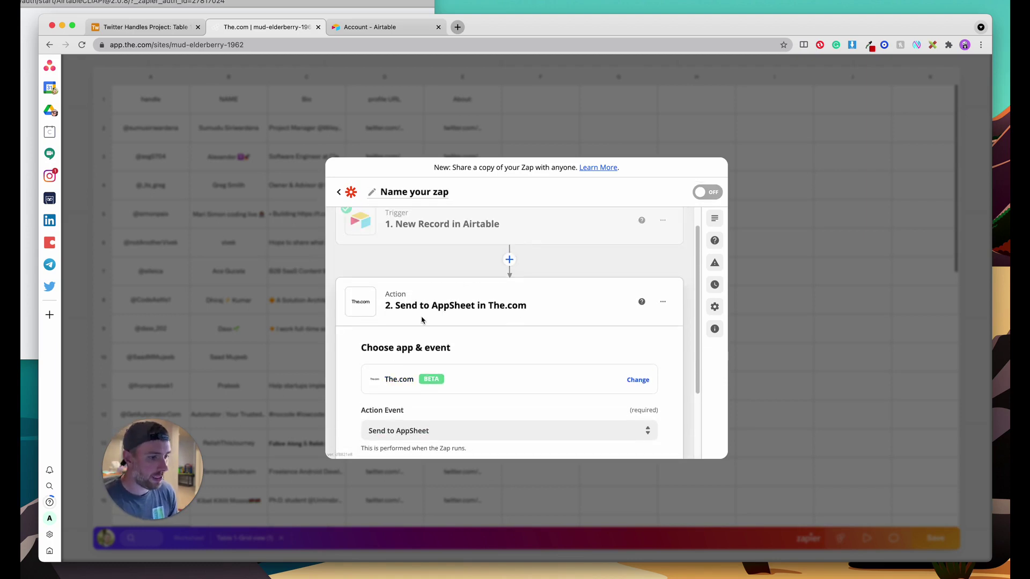
scroll(432, 297, down, 2)
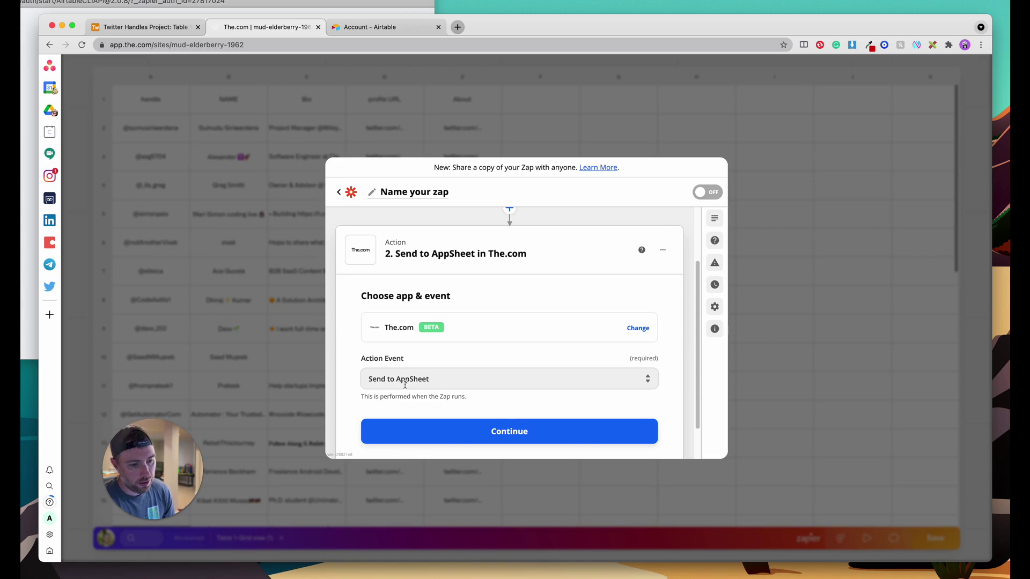
click(477, 429)
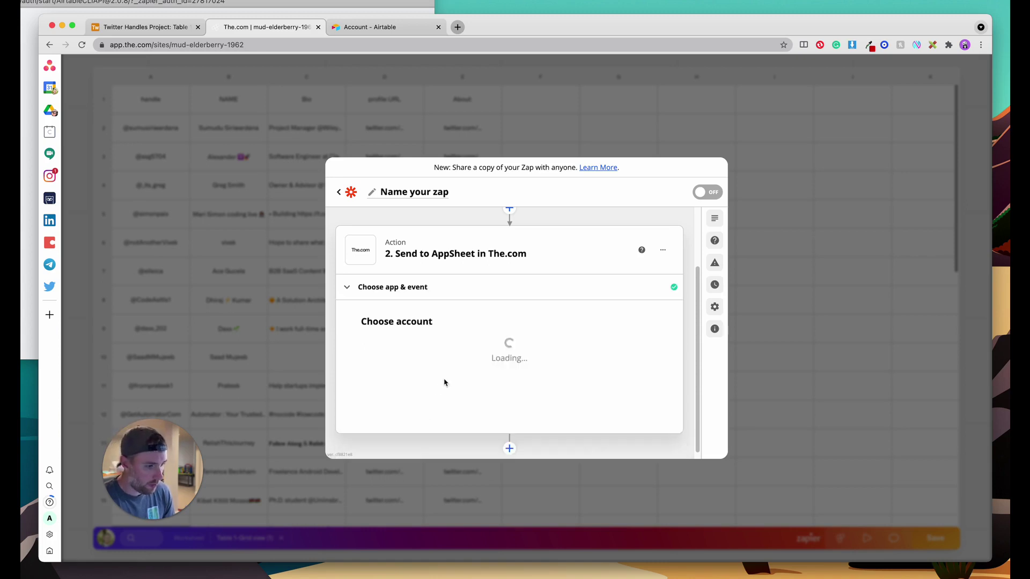
click(431, 360)
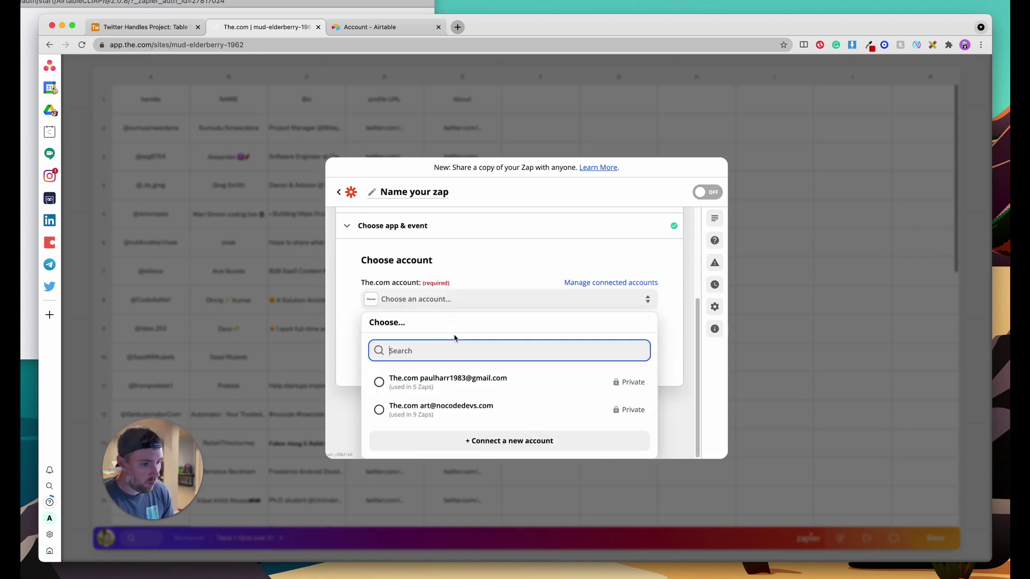
click(430, 411)
click(476, 387)
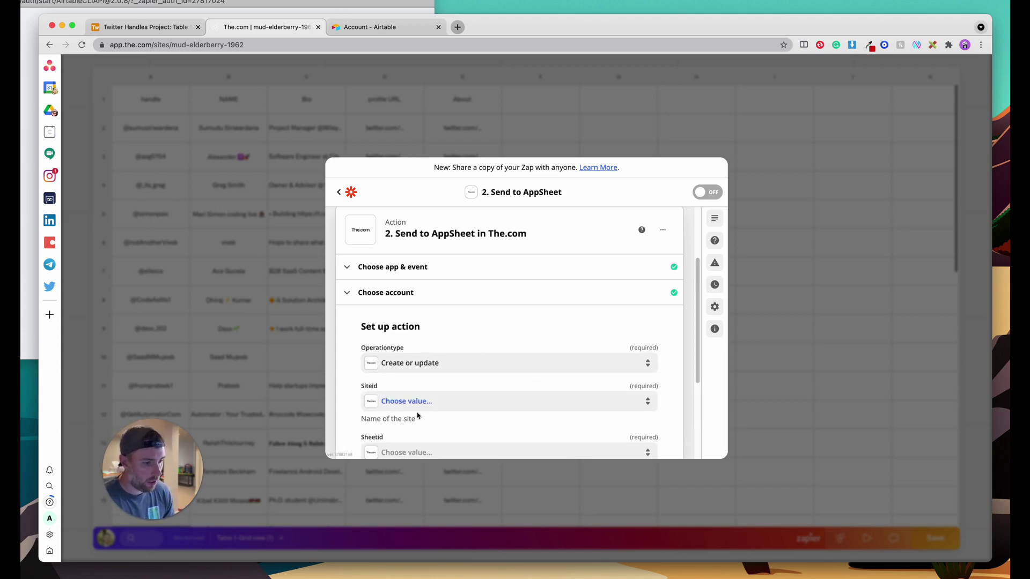
Set Operationtype to Create, Siteid to airtable and Sheetid to Table 1-Grid view (1).
scroll(418, 416, down, 3)
click(407, 271)
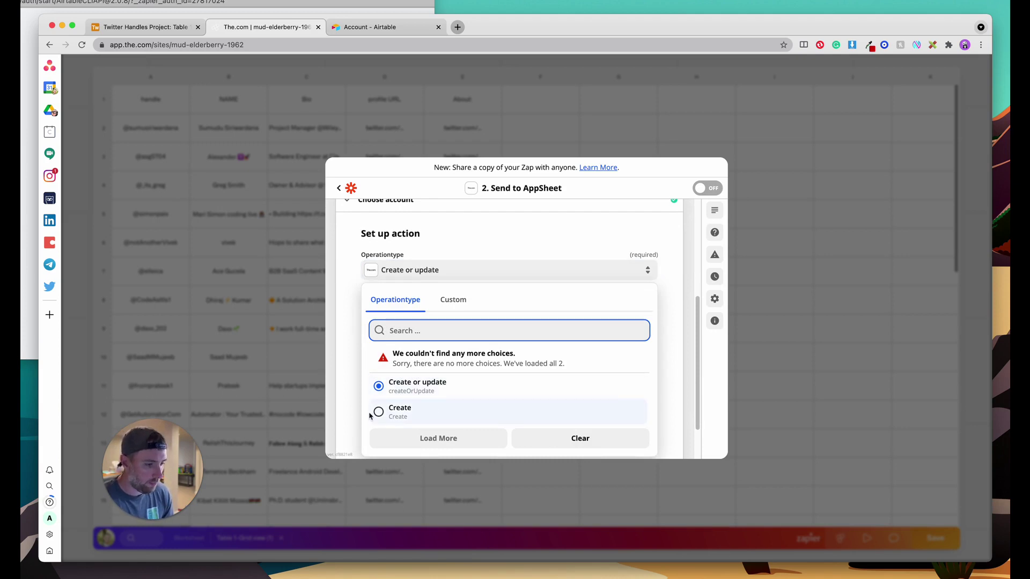
click(400, 411)
click(402, 310)
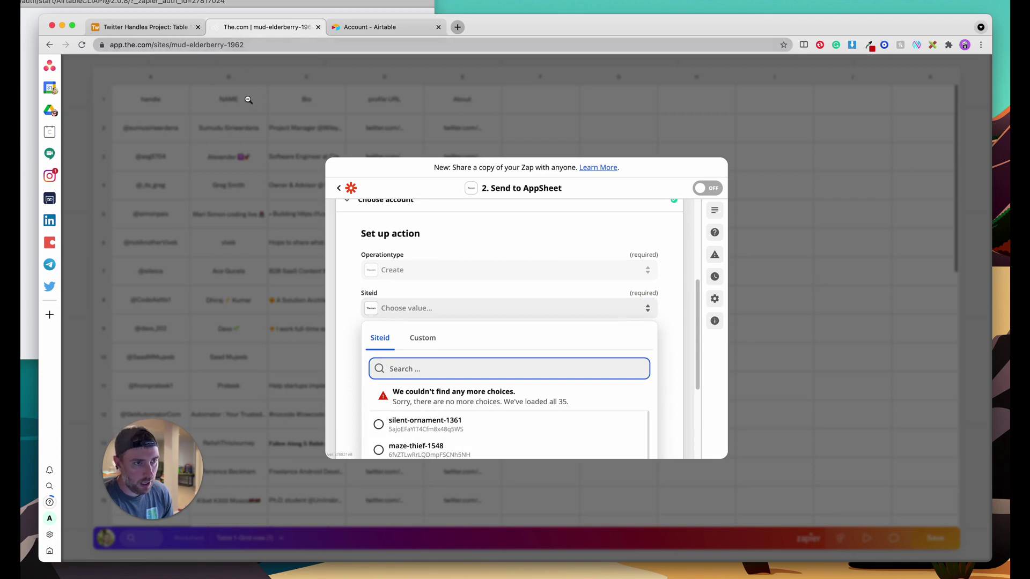
text(mud)
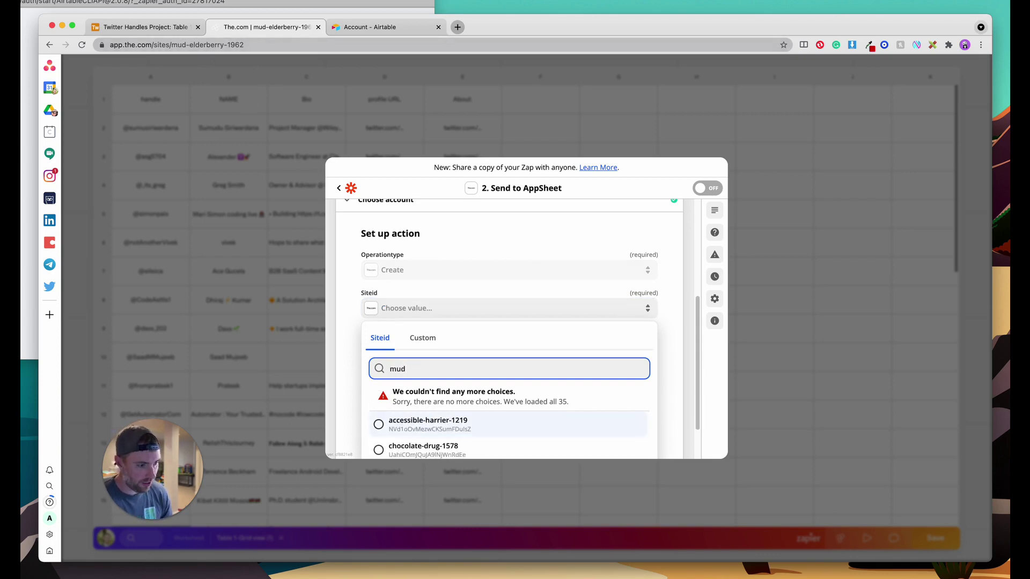
text(-)
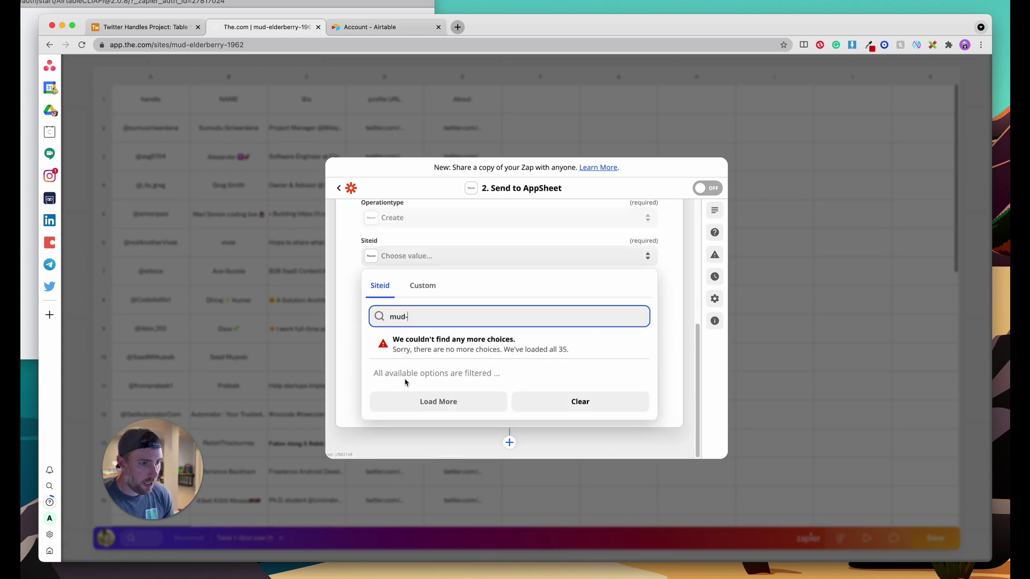
key(BackSpace)
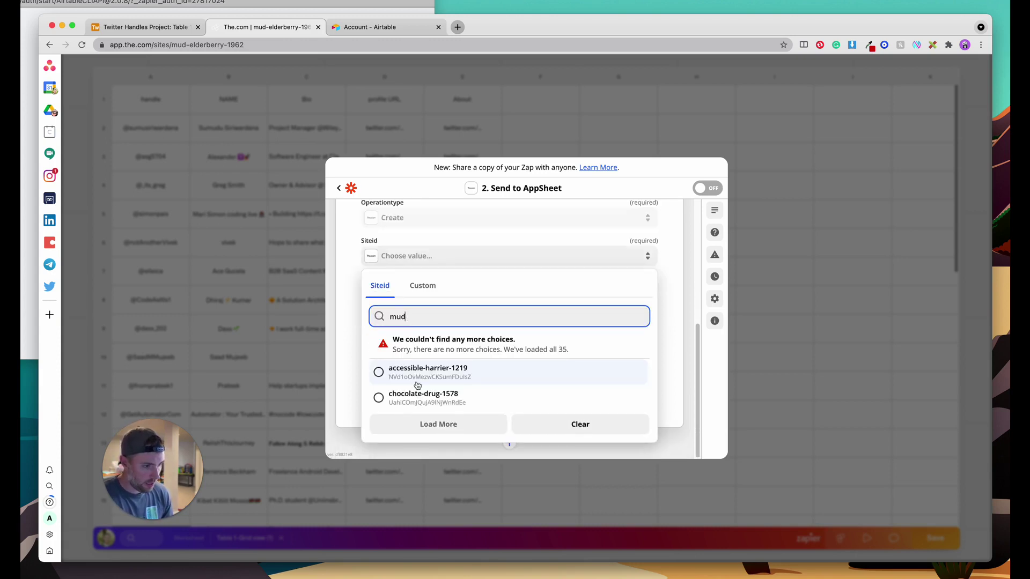
key(BackSpace)
key(BackSpace)
key(BackSpace)
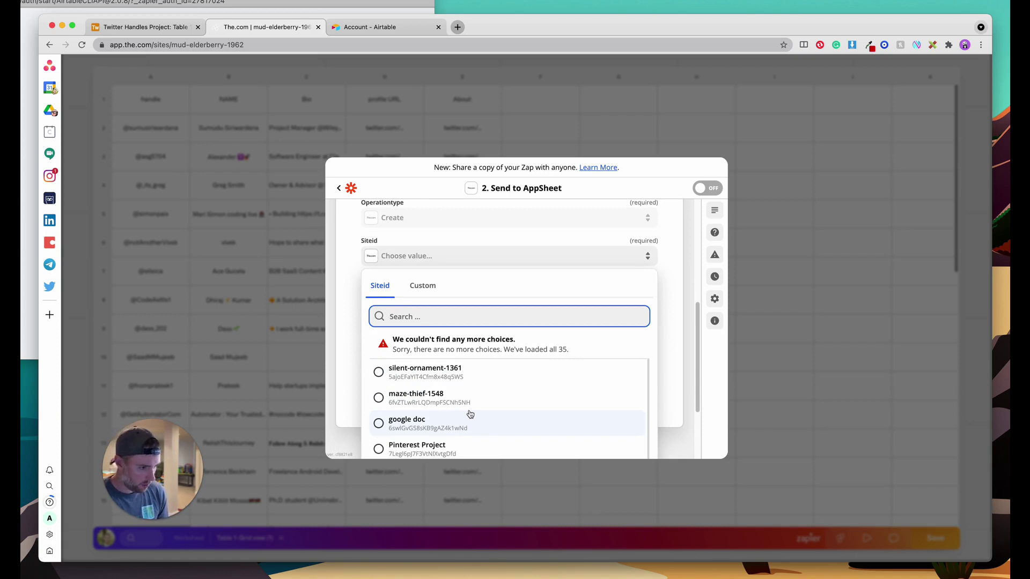
text(air)
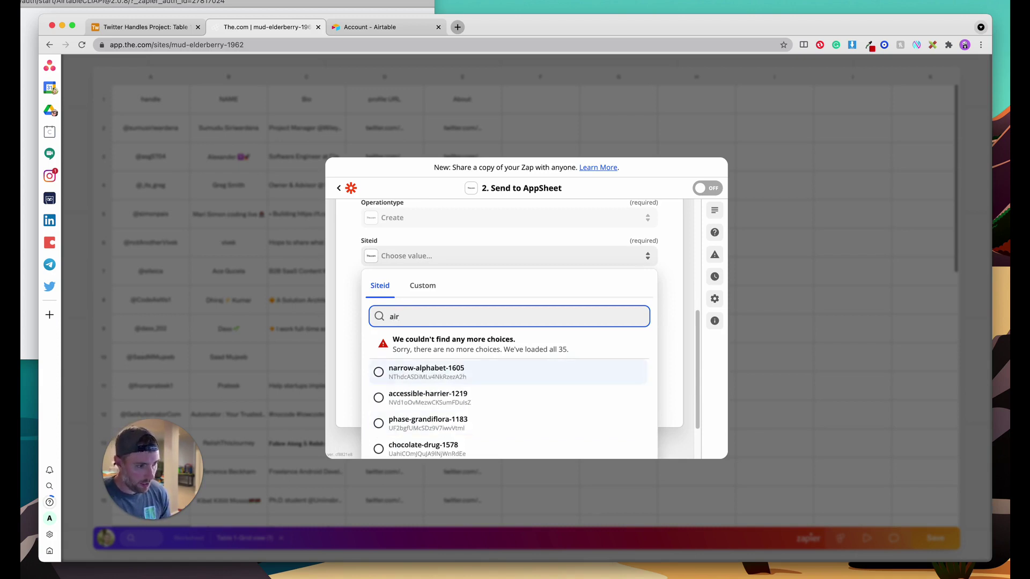
text(tab)
click(451, 370)
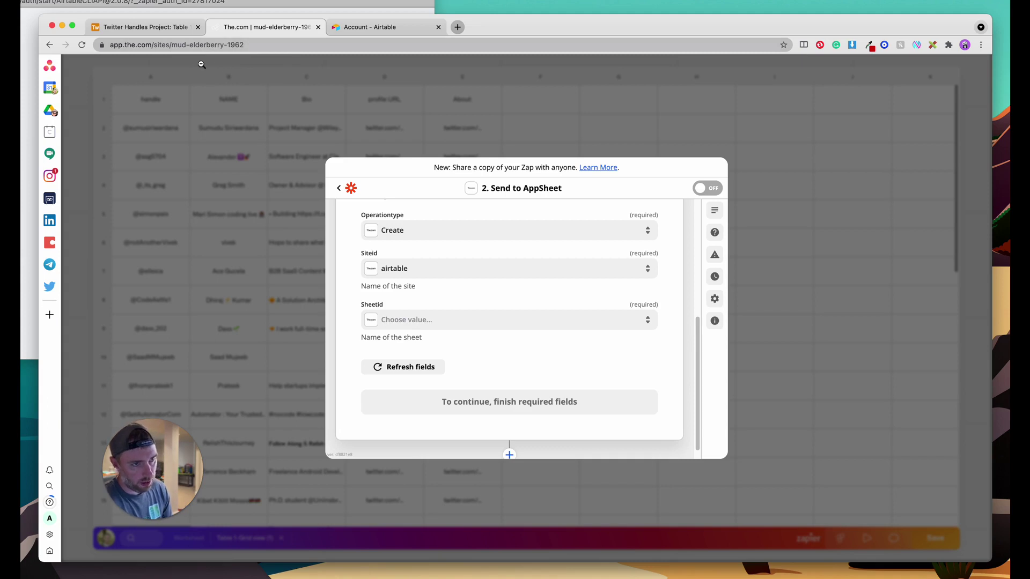
click(425, 324)
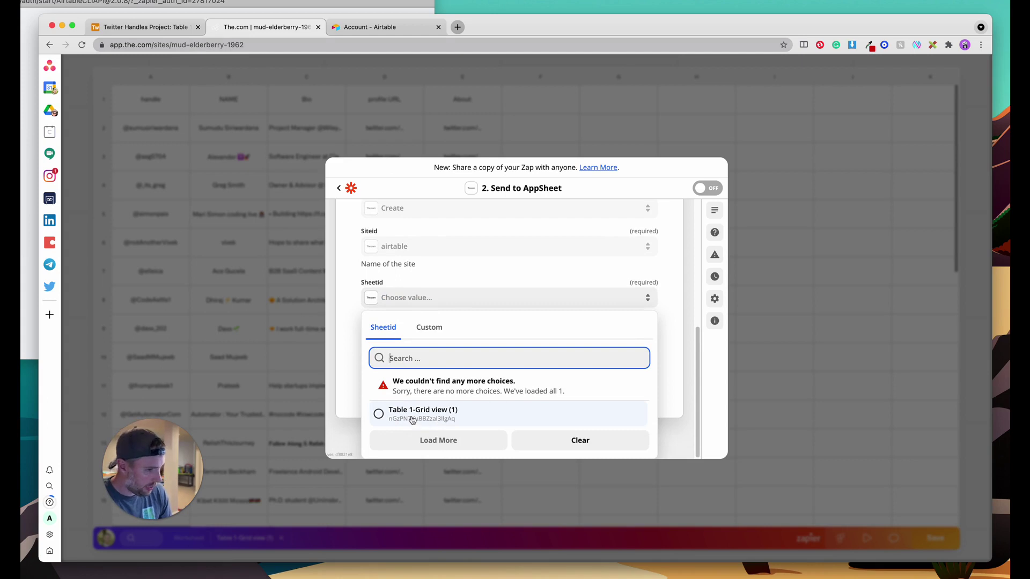
click(441, 419)
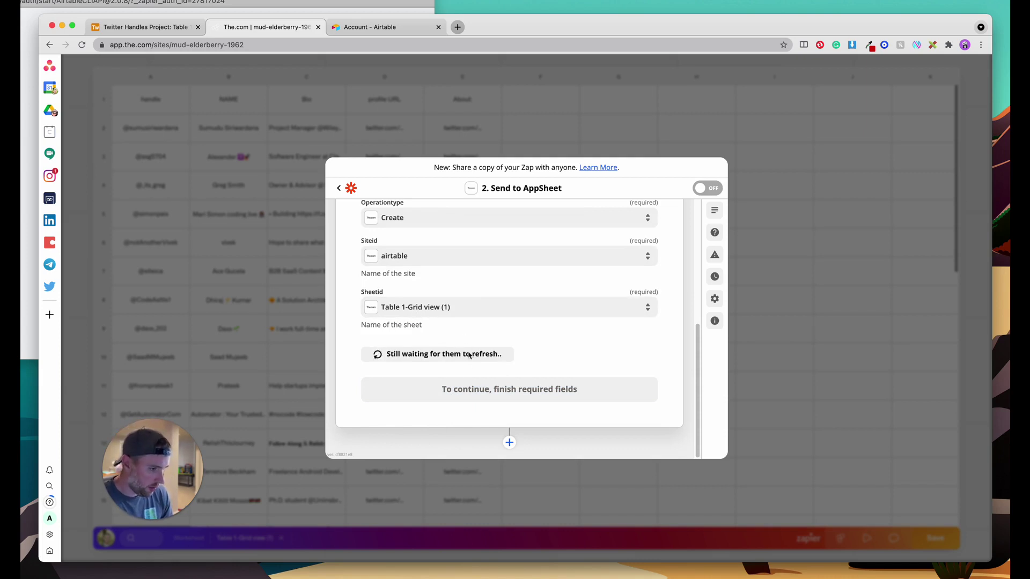
Map the Airtable record's Handle value into the handle field.
scroll(456, 373, down, 4)
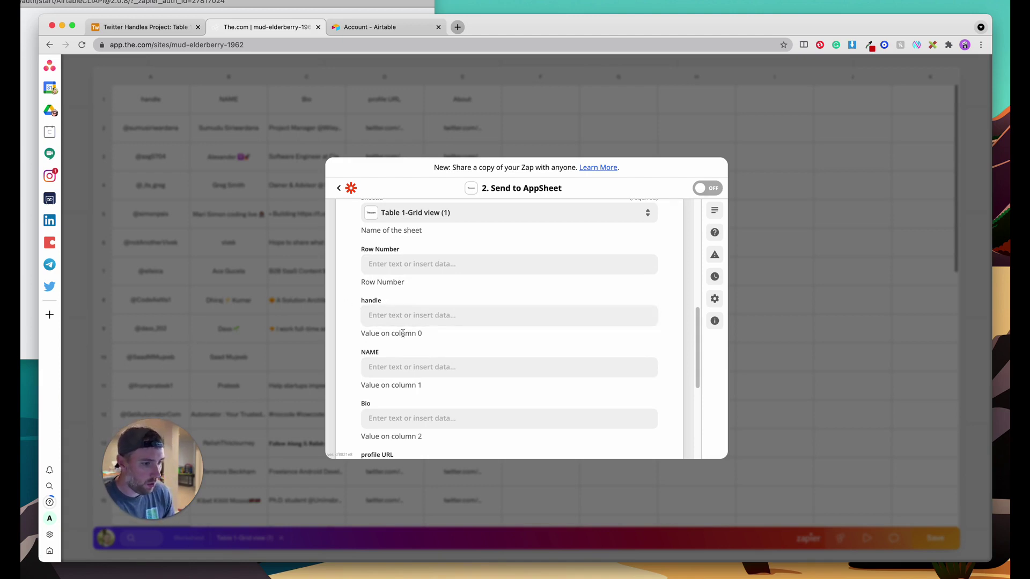
scroll(390, 336, down, 1)
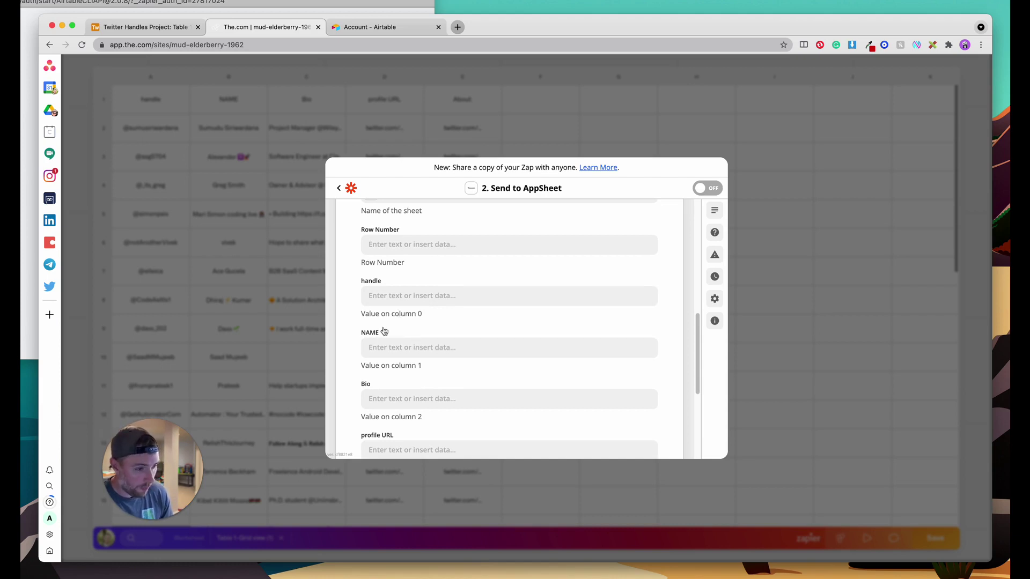
click(396, 298)
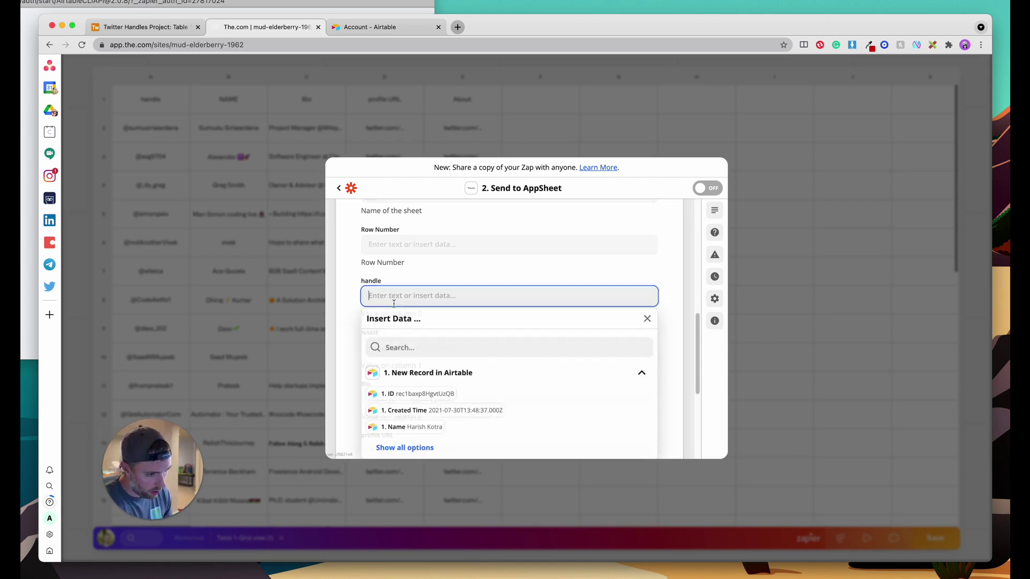
click(411, 453)
scroll(508, 415, down, 2)
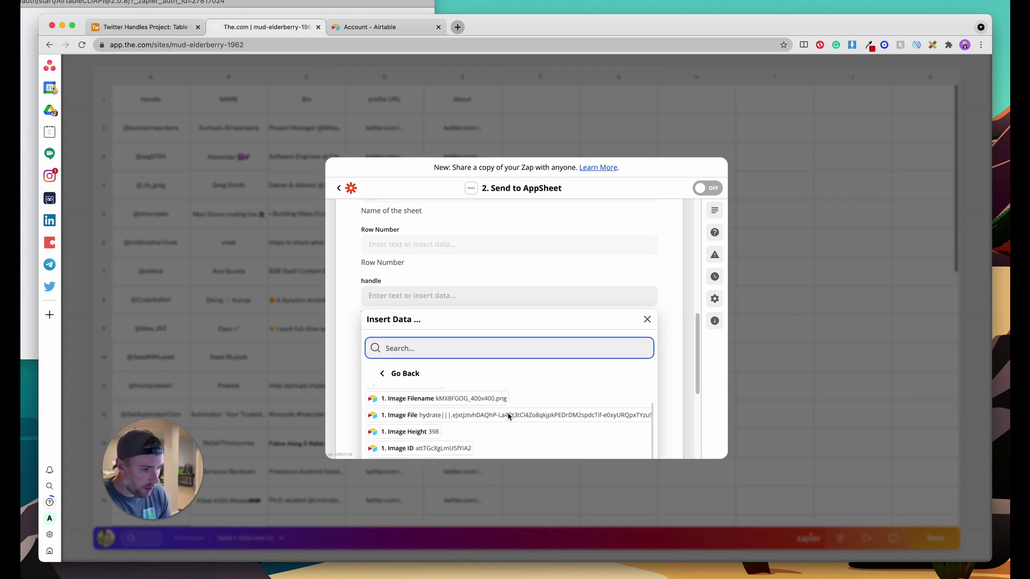
scroll(508, 416, down, 2)
scroll(488, 408, down, 5)
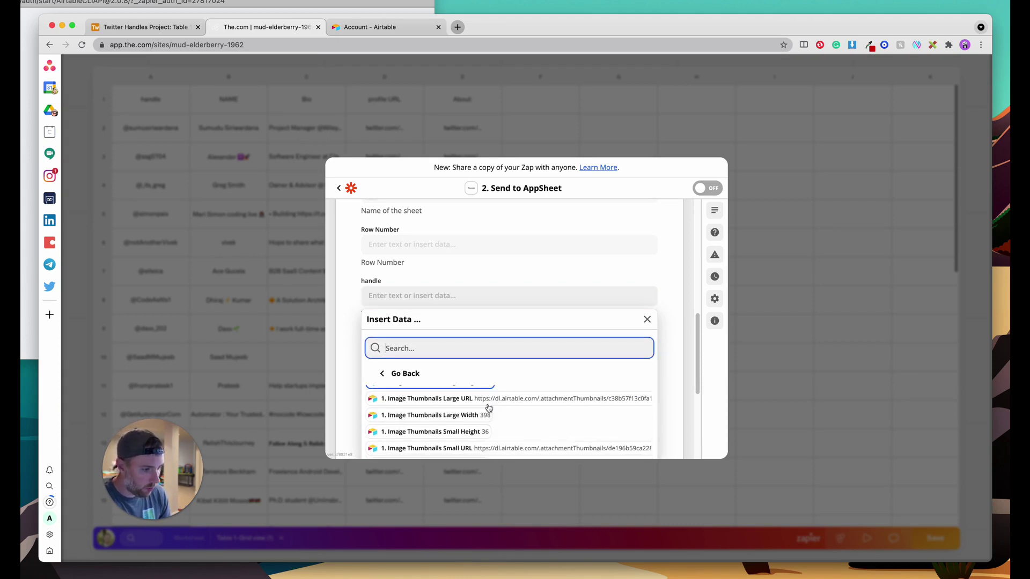
scroll(488, 407, down, 1)
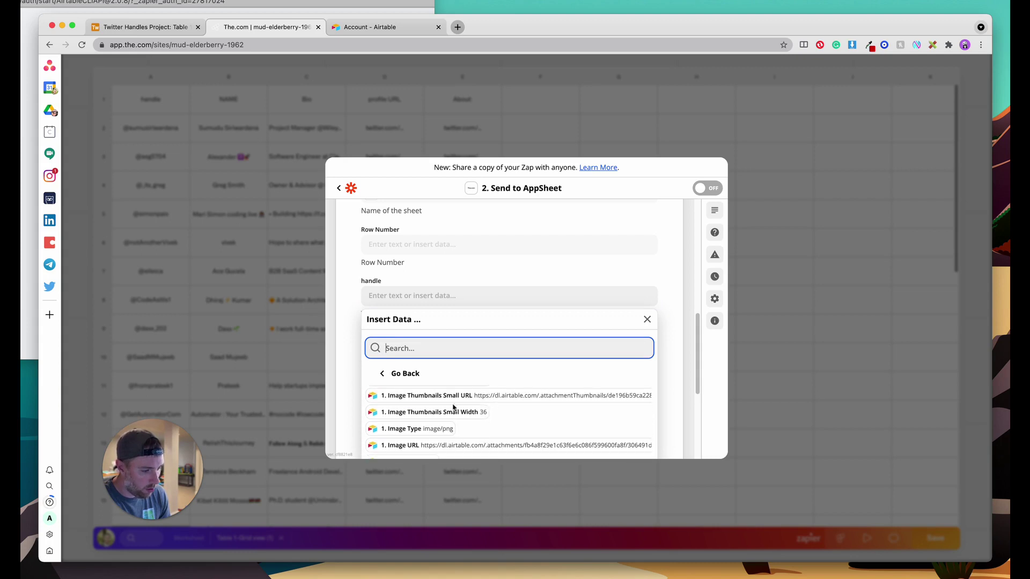
scroll(453, 407, down, 3)
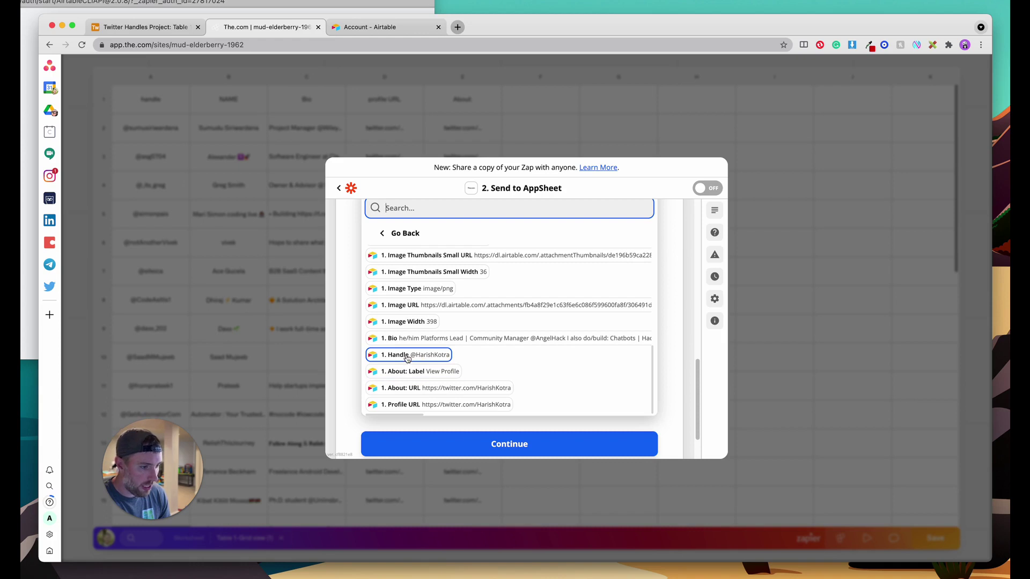
click(407, 358)
Map the Airtable Name into the NAME field, checking it against the Twitter Handles table.
click(367, 378)
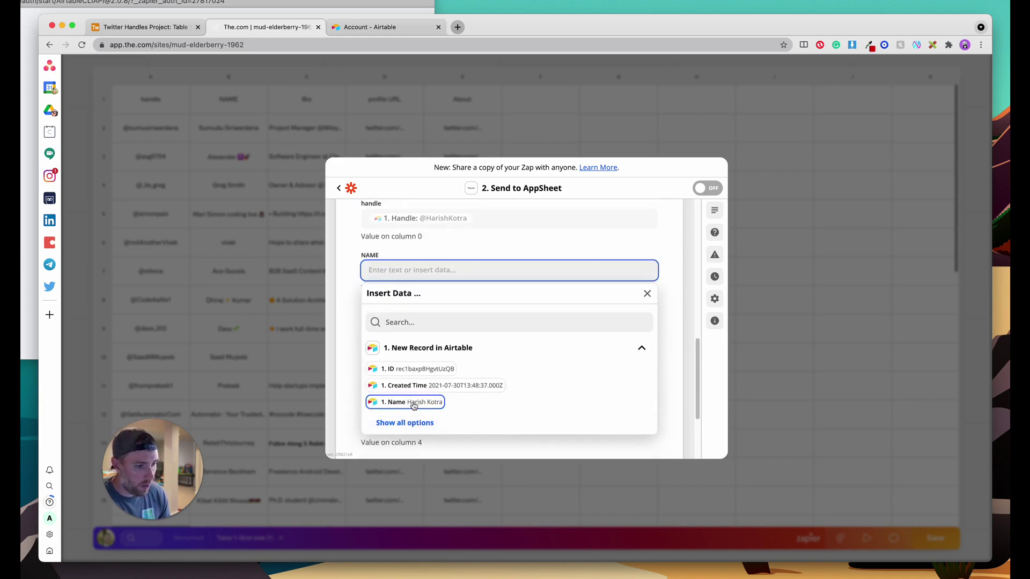
click(414, 402)
click(370, 27)
click(263, 28)
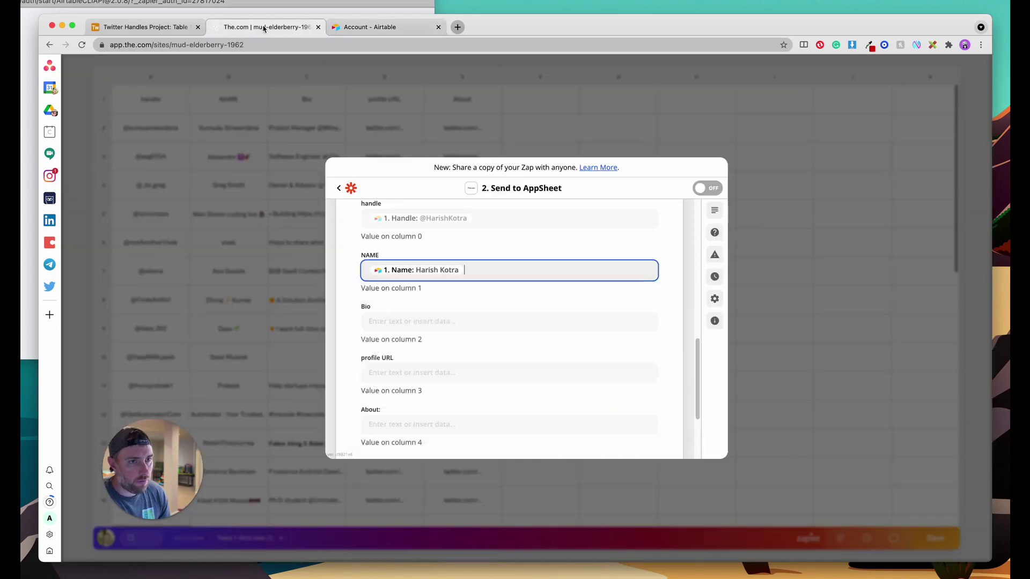
click(161, 28)
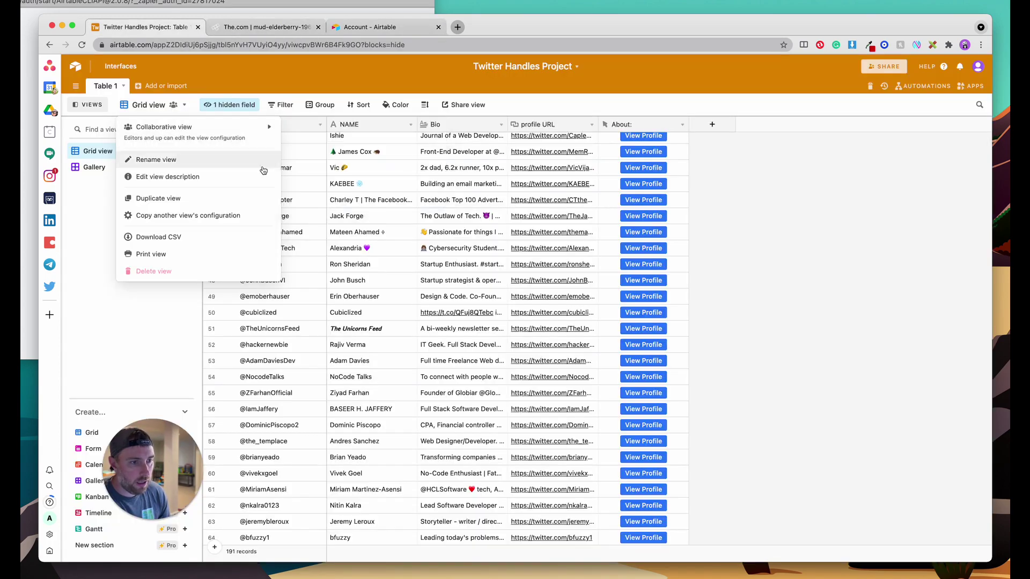
click(280, 30)
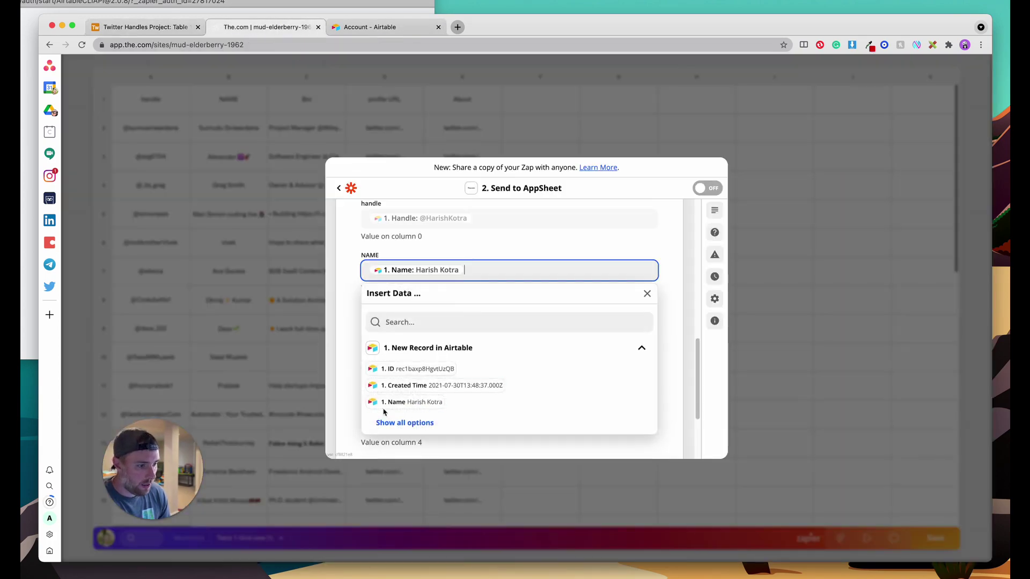
Map the Airtable About: URL value into the profile URL field.
click(374, 373)
click(414, 415)
scroll(452, 366, down, 5)
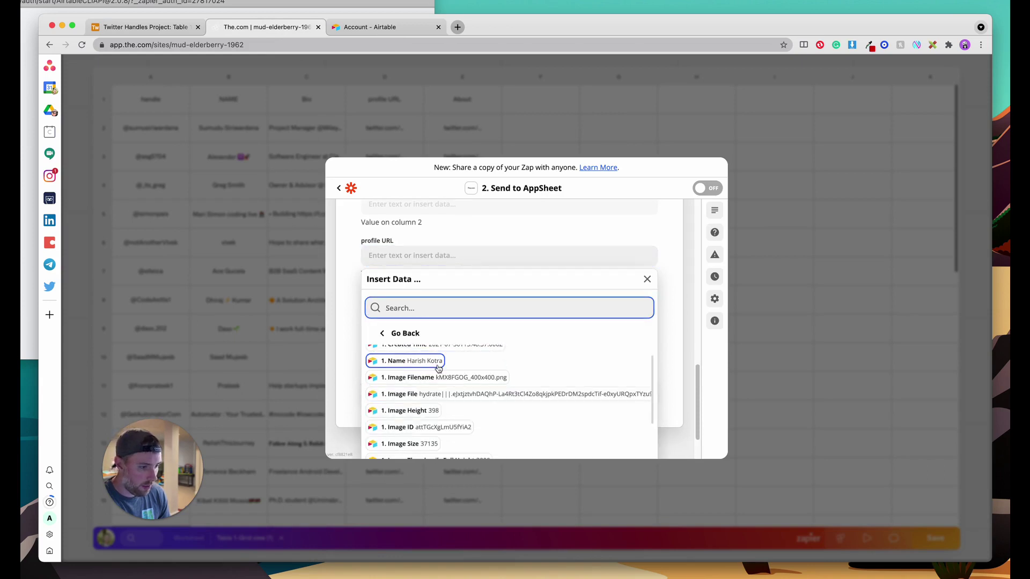
scroll(452, 366, down, 2)
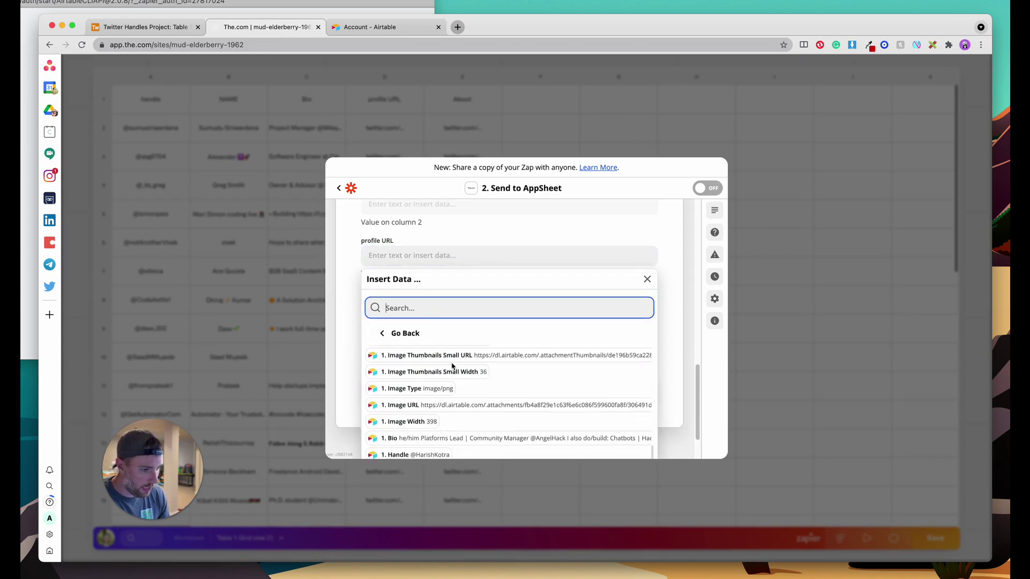
scroll(445, 373, down, 2)
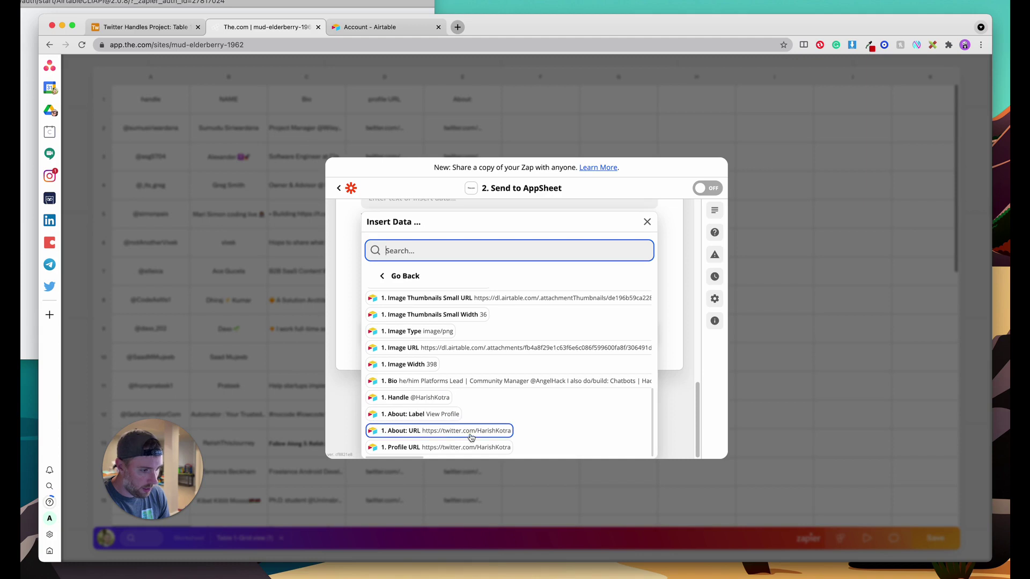
click(453, 430)
click(343, 310)
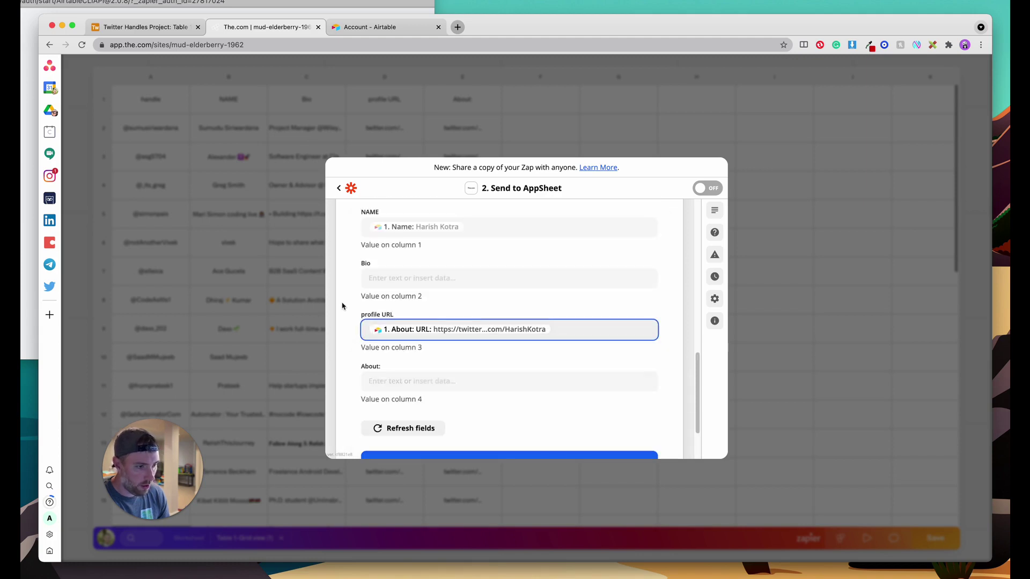
Map the Airtable Bio value into the About field.
scroll(356, 317, down, 2)
click(381, 307)
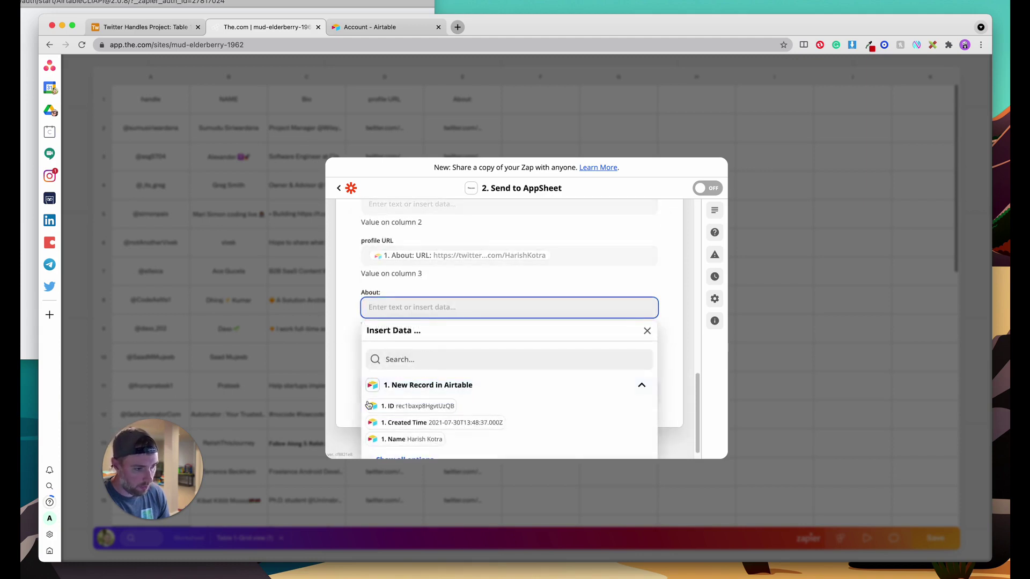
click(404, 447)
scroll(408, 362, down, 5)
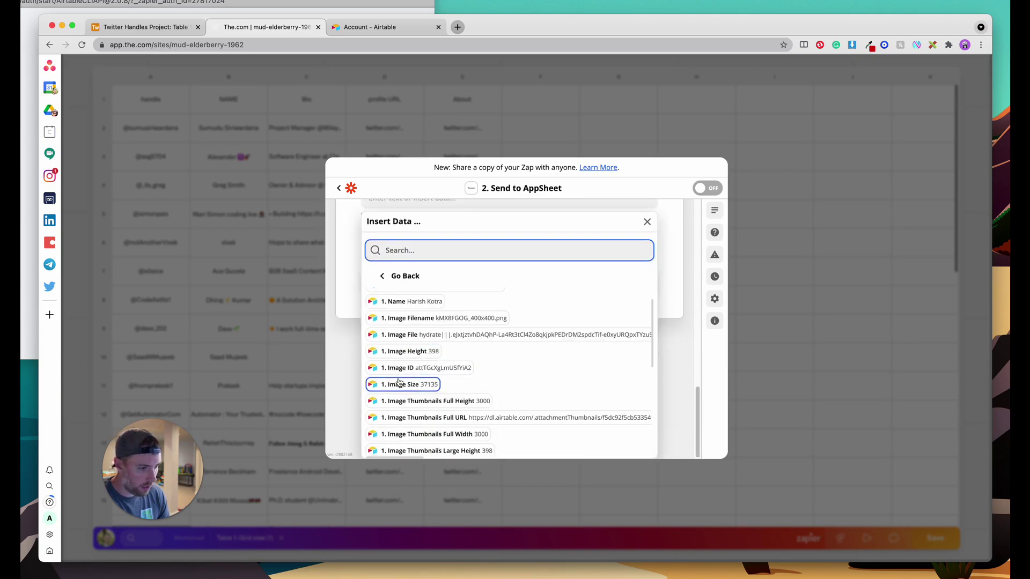
scroll(408, 362, down, 3)
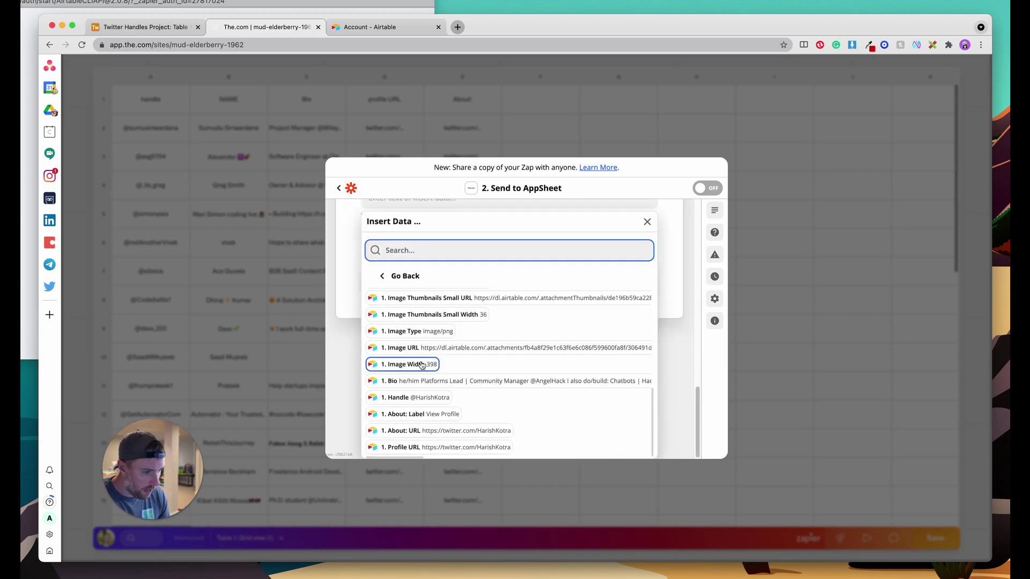
scroll(524, 382, up, 4)
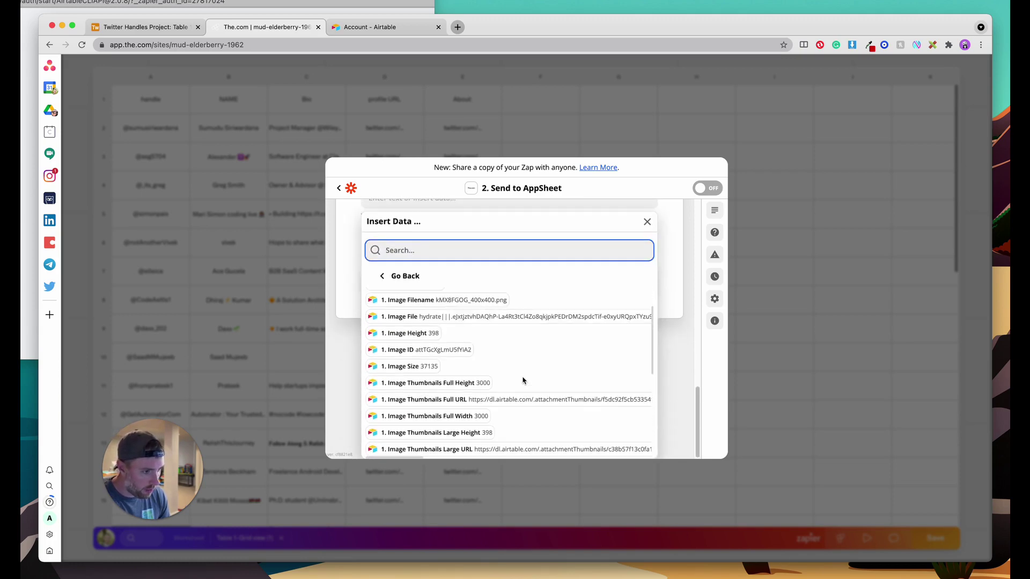
scroll(523, 381, up, 3)
scroll(493, 348, down, 5)
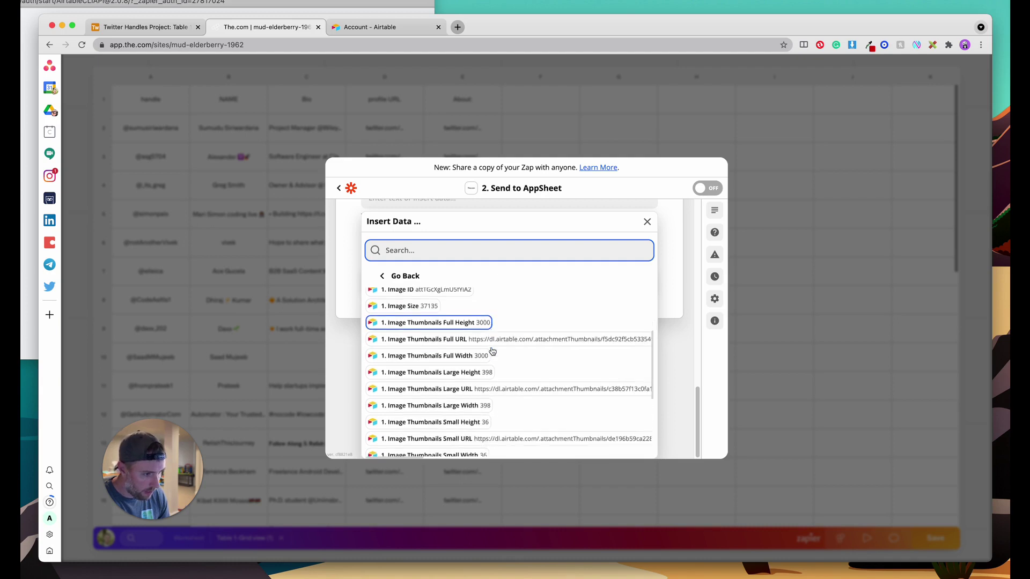
scroll(492, 351, down, 3)
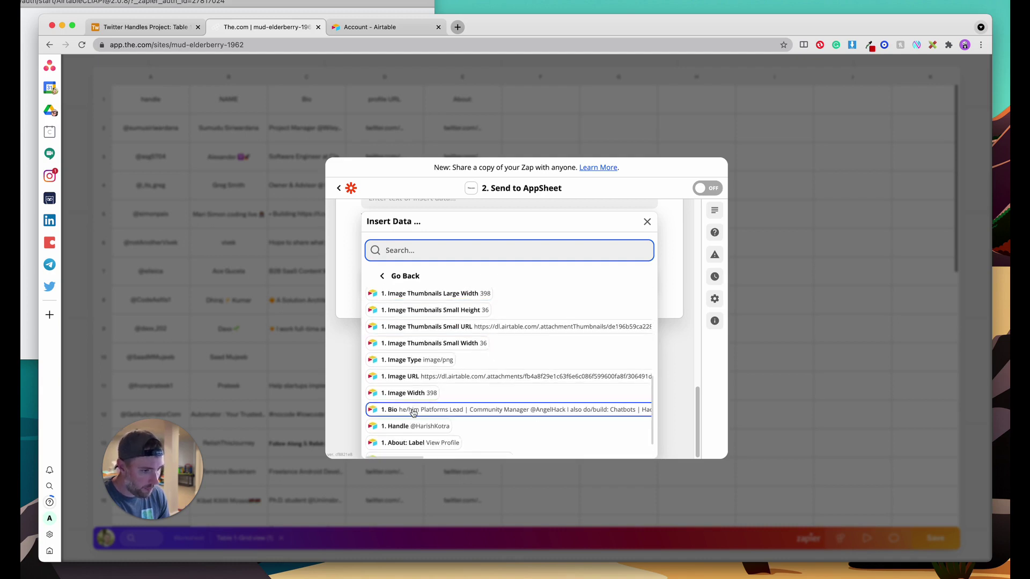
click(413, 410)
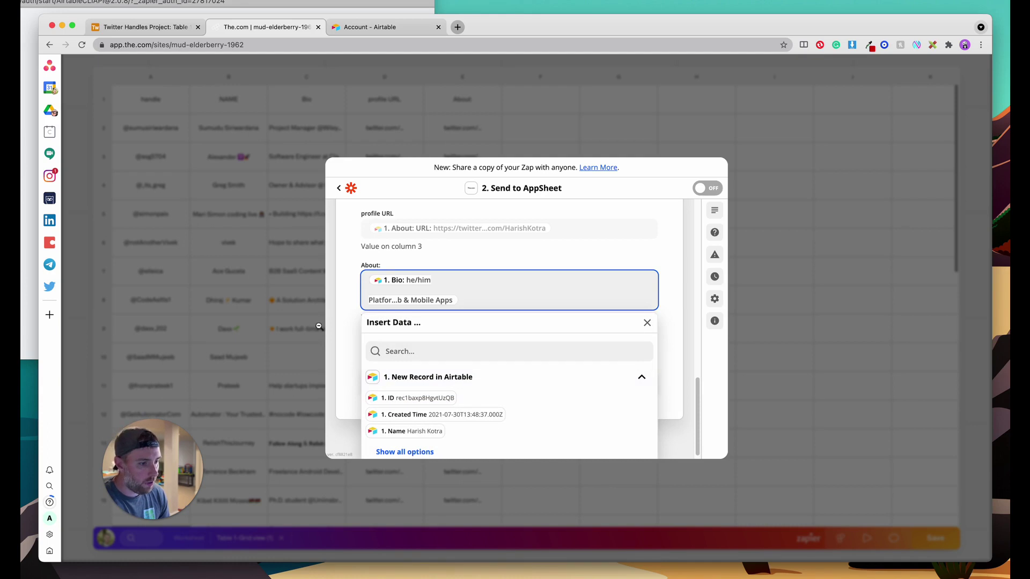
click(667, 363)
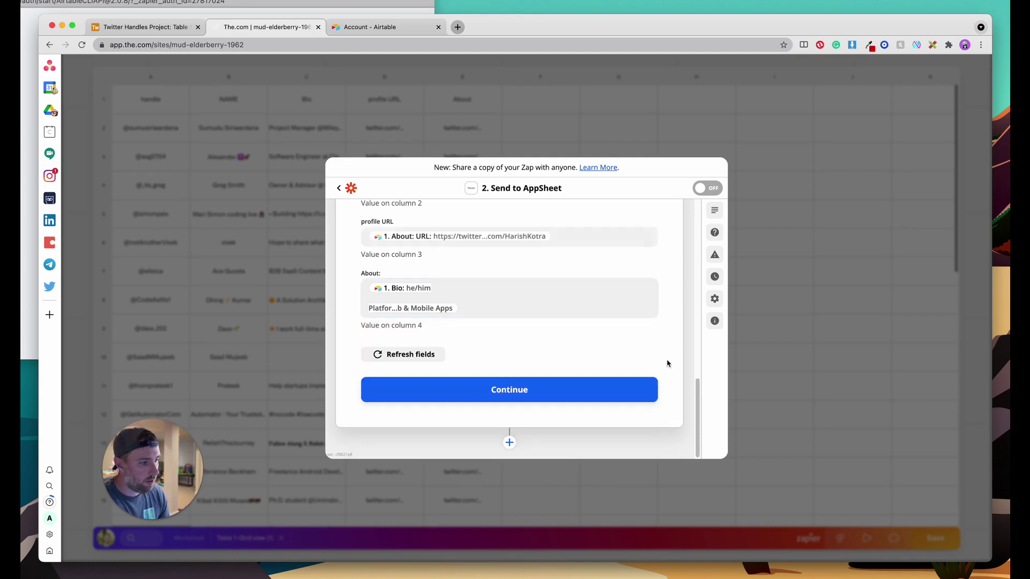
Save the field mapping and send a test appsheet row to The.com's 'airtable' sheet.
click(593, 385)
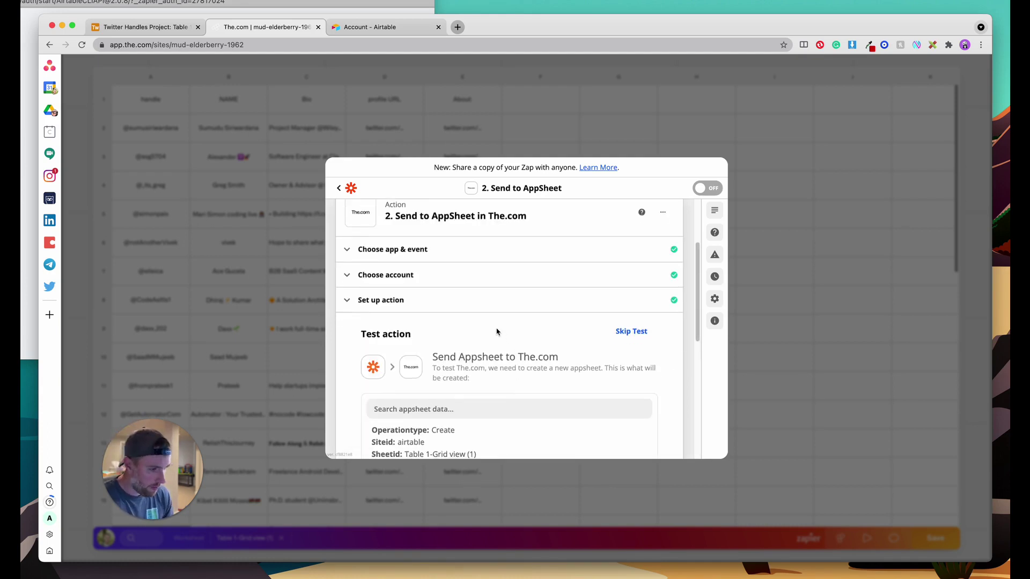
scroll(497, 332, down, 5)
scroll(497, 332, up, 2)
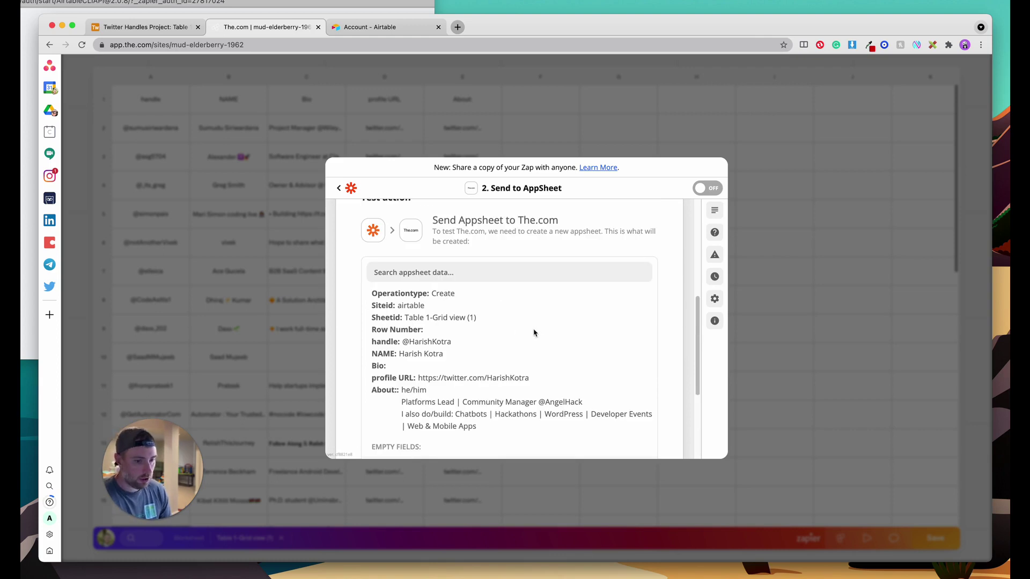
scroll(545, 351, down, 3)
click(526, 360)
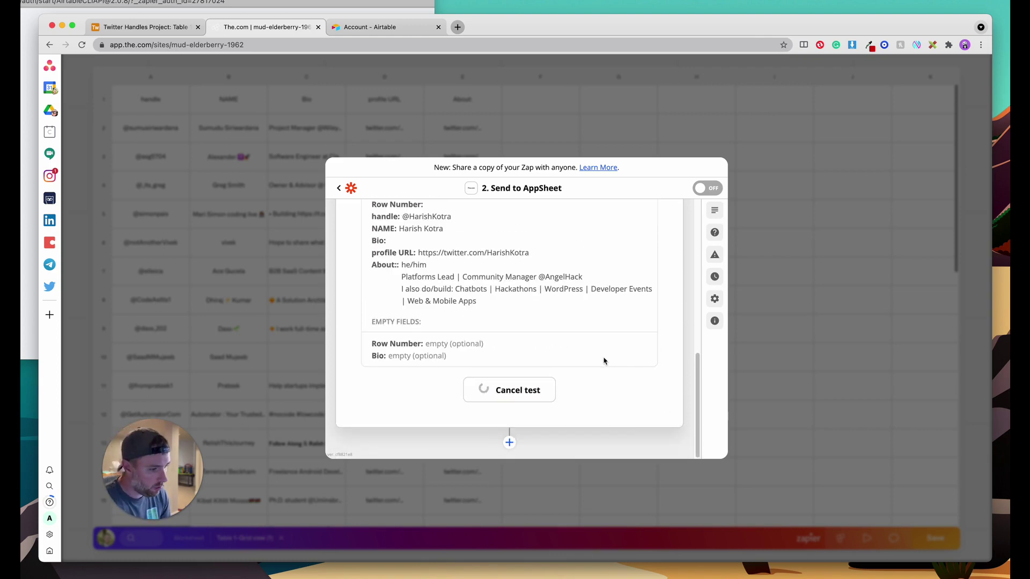
scroll(591, 347, up, 2)
scroll(592, 347, up, 3)
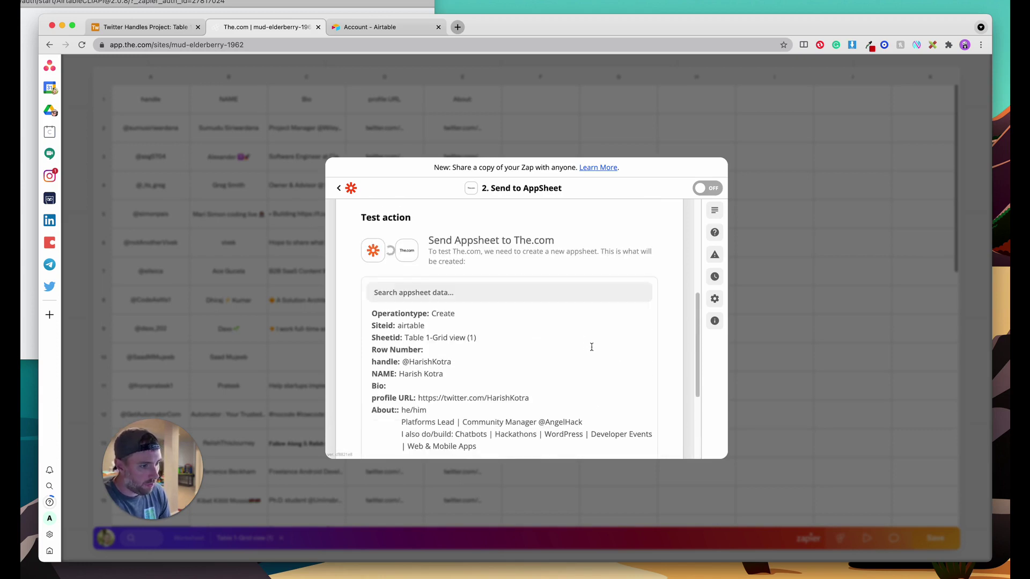